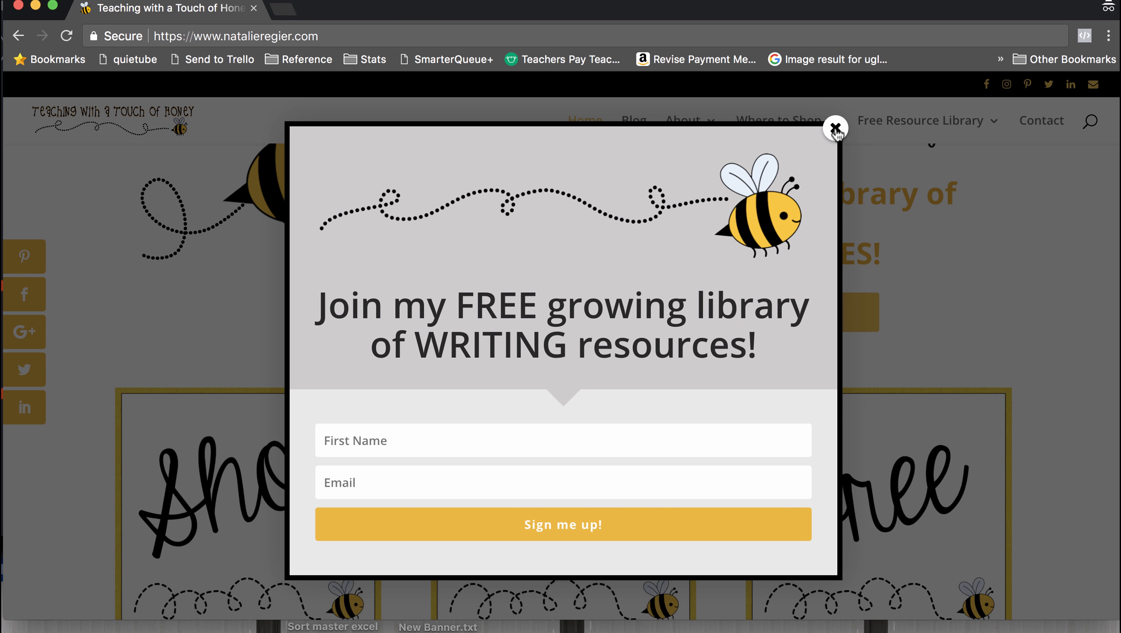
Dismiss the newsletter sign-up pop-up on the website's home page.
click(836, 130)
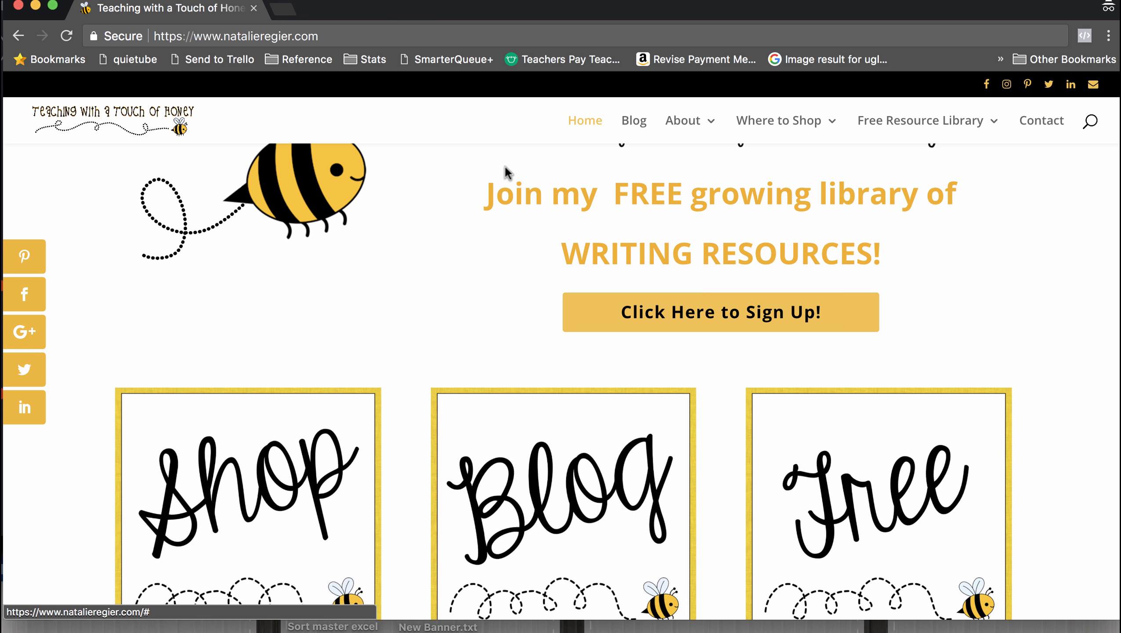
scroll(247, 150, up, 4)
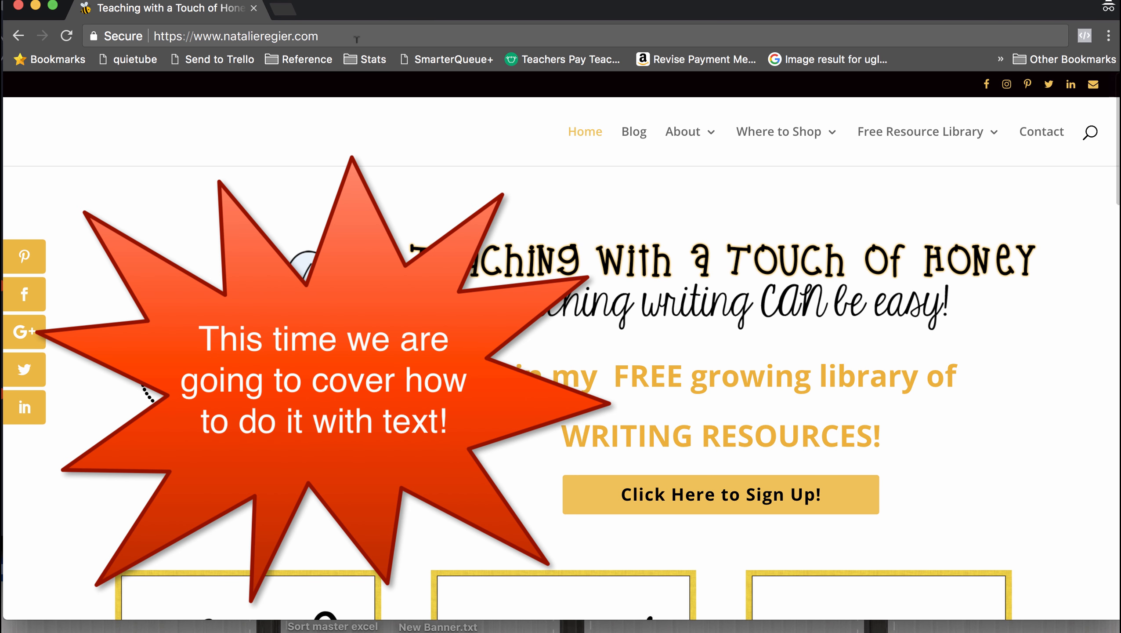
click(359, 40)
click(360, 40)
text(/c)
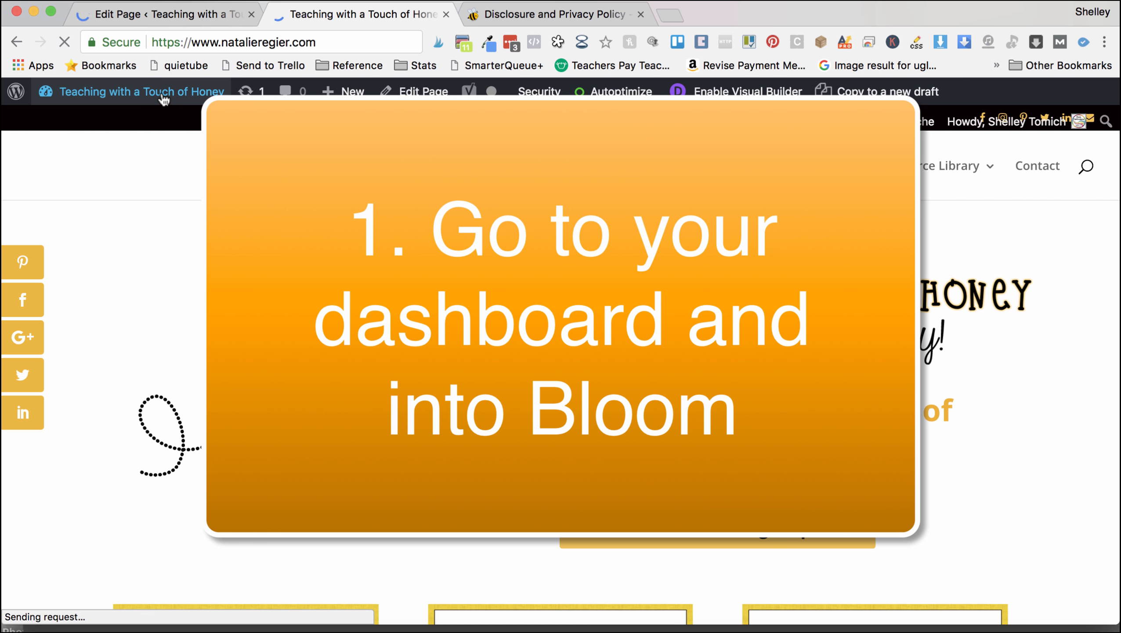
Go to the WordPress dashboard of the Teaching with a Touch of Honey site and open the Bloom optin forms.
mouse_move(163, 100)
click(82, 121)
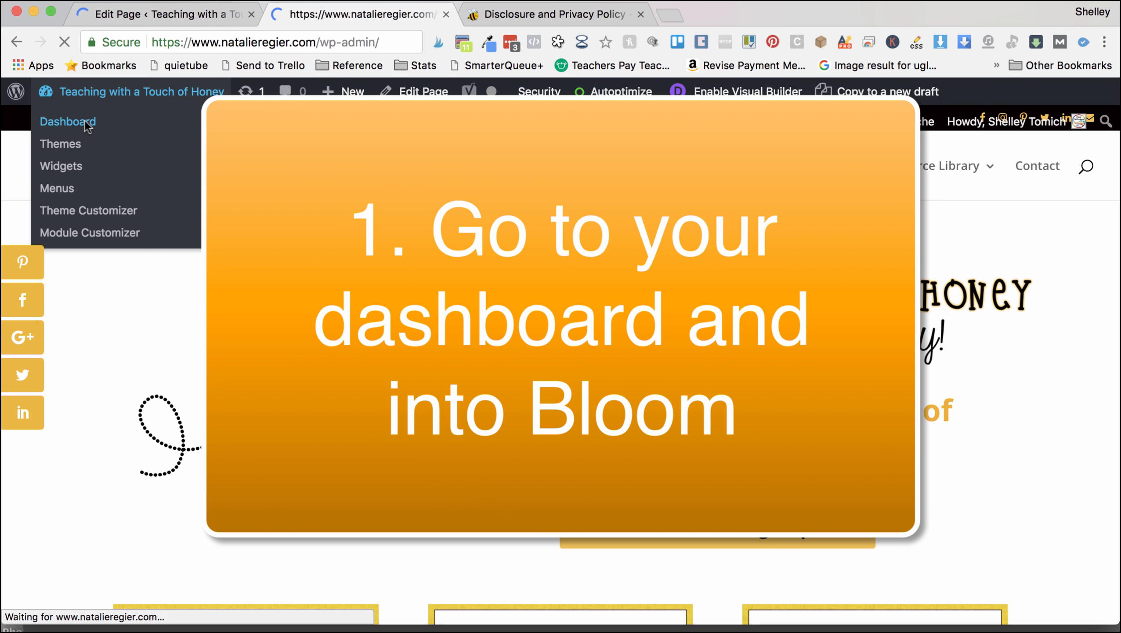
scroll(105, 326, down, 10)
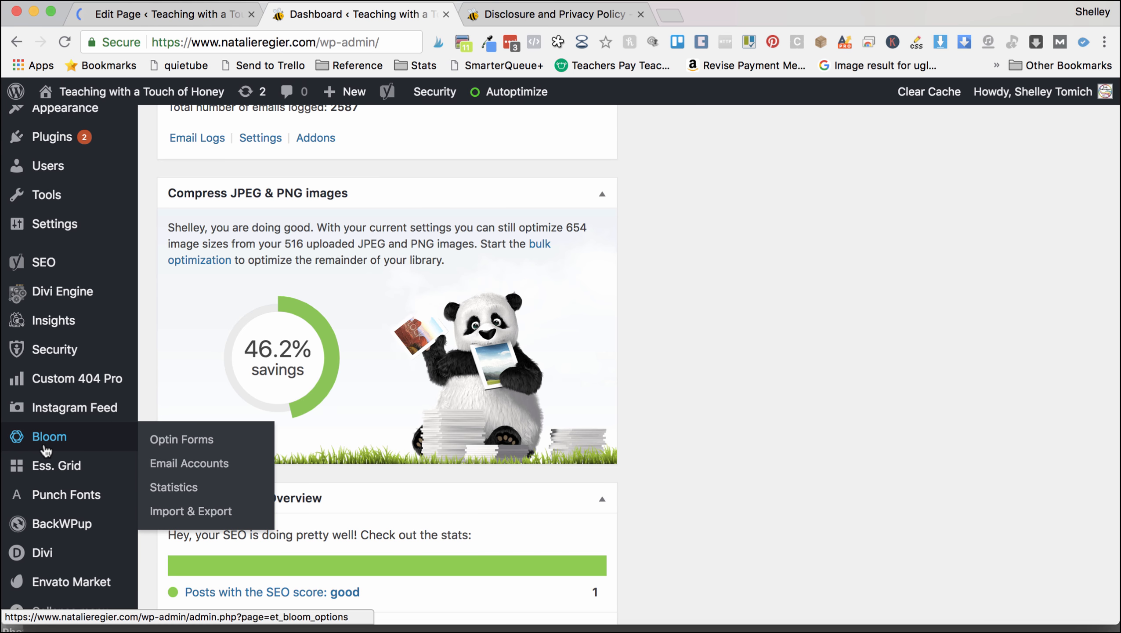
click(46, 449)
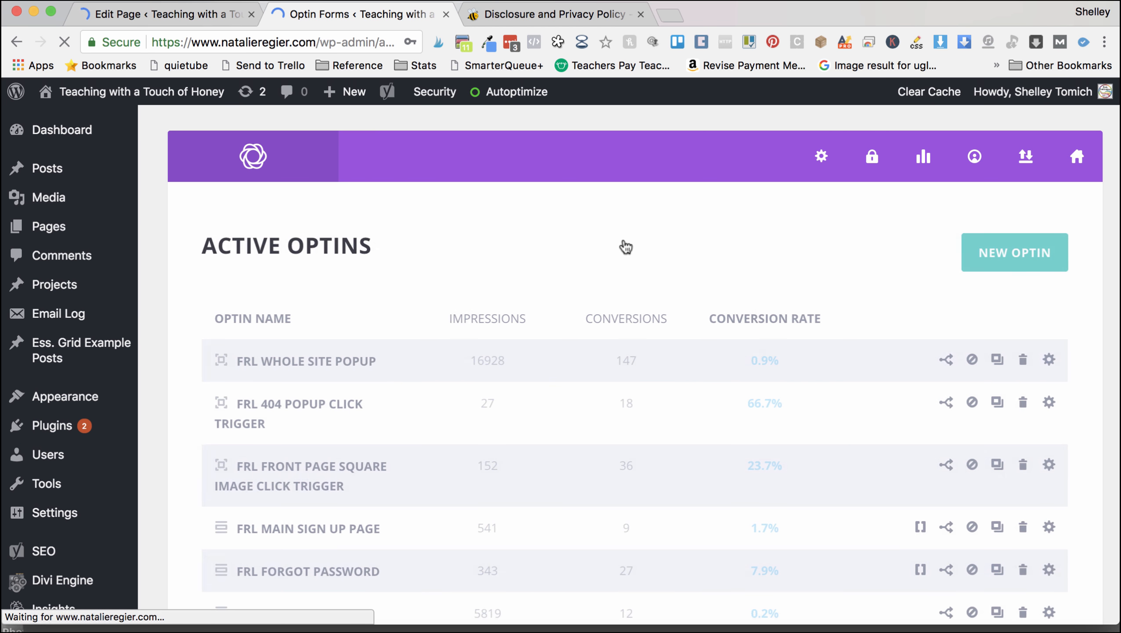
Duplicate the FRL Disclosure Trigger optin as a Pop Up type form.
scroll(623, 245, down, 5)
scroll(625, 246, down, 5)
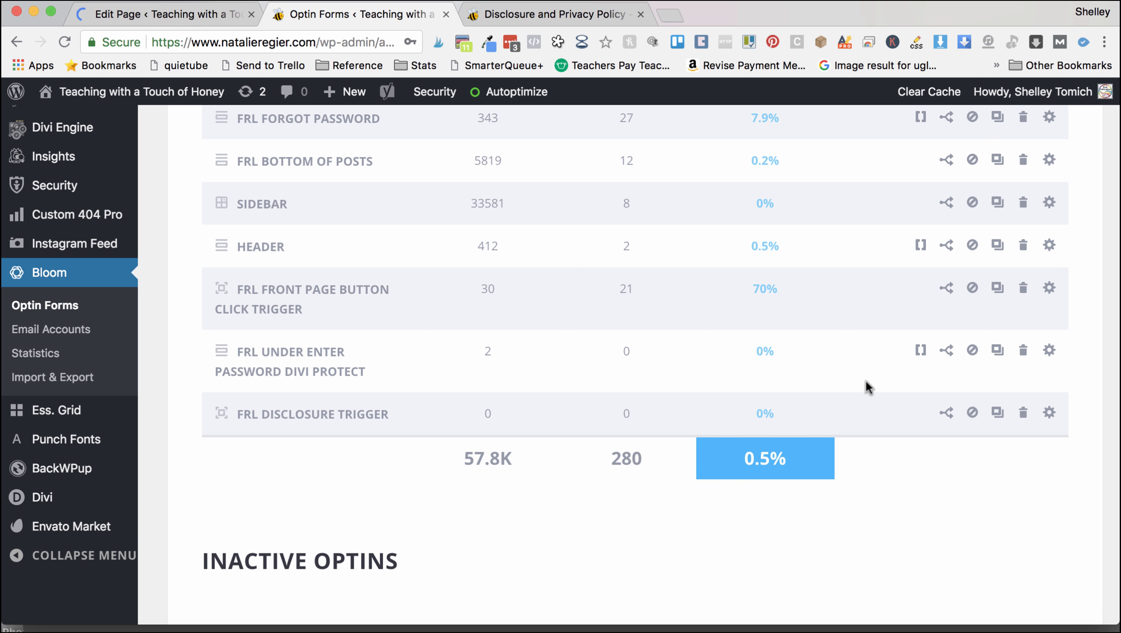
click(998, 412)
scroll(460, 469, down, 2)
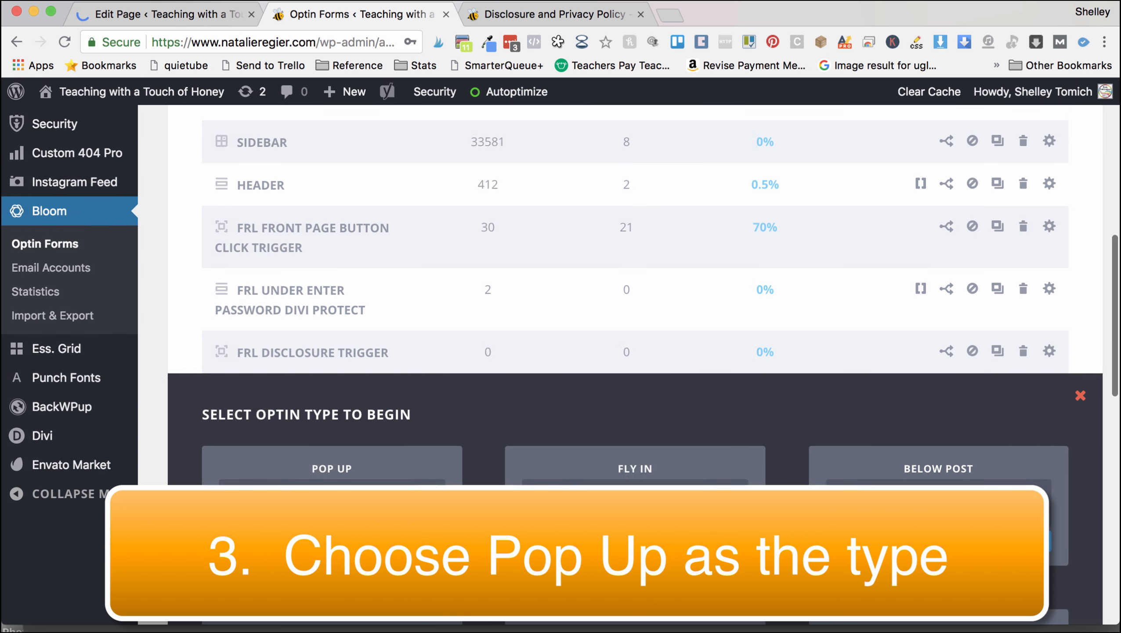
scroll(401, 362, down, 3)
click(402, 359)
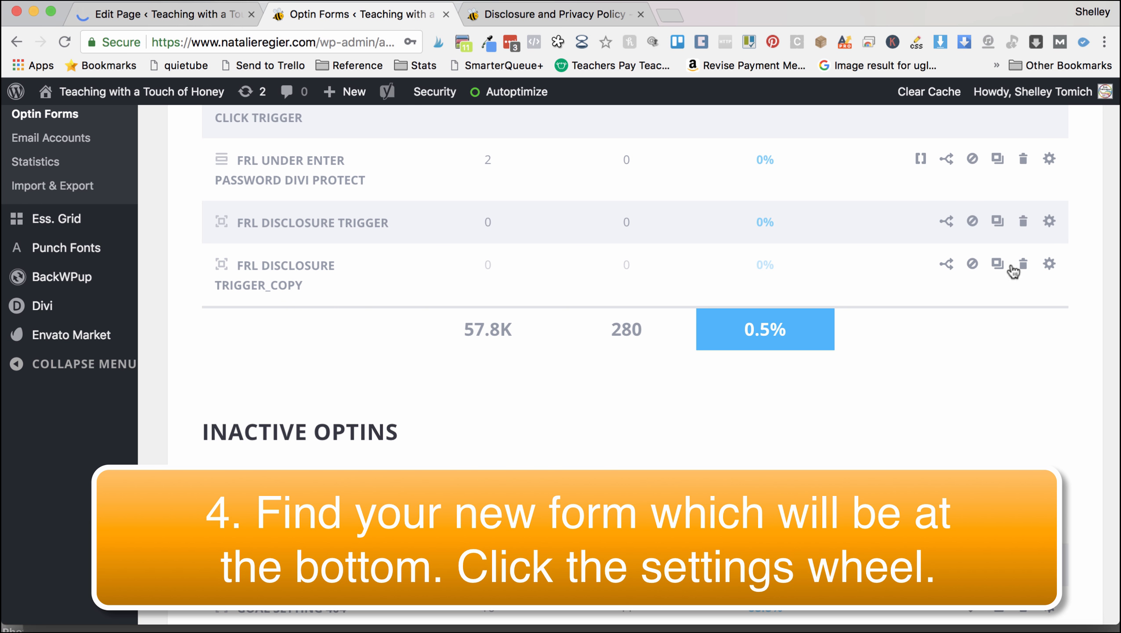
Open the settings of the FRL Disclosure Trigger_copy optin and rename it to FRL Disclosure Text Trigger.
click(1050, 265)
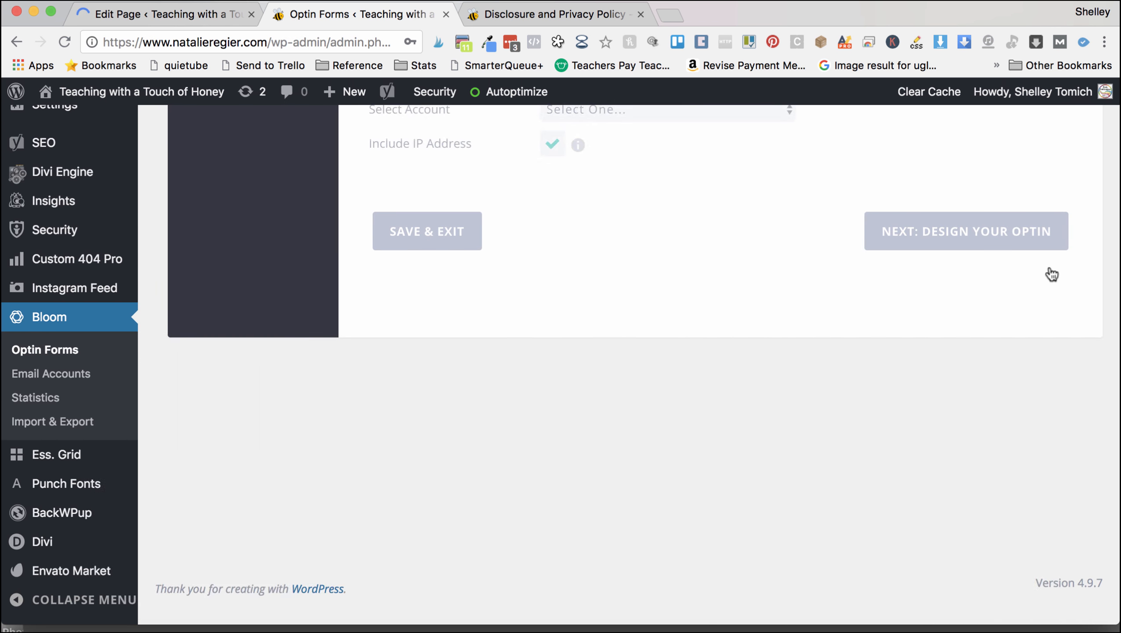
scroll(722, 381, up, 5)
scroll(711, 382, up, 5)
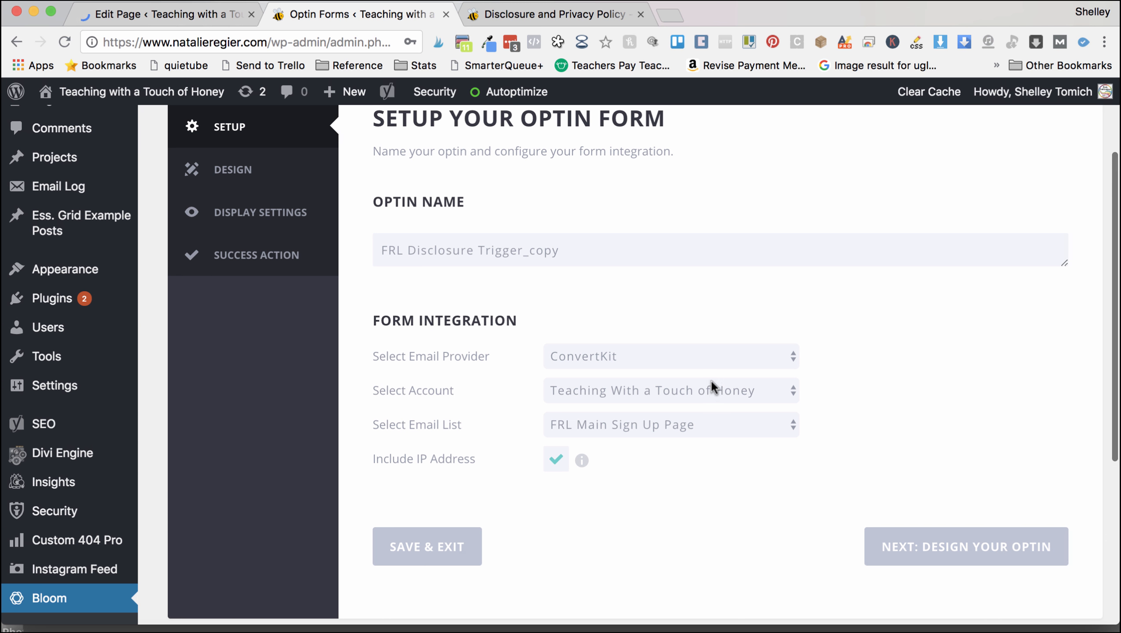
mouse_move(479, 262)
mouse_down()
mouse_move(591, 264)
mouse_move(469, 264)
mouse_up()
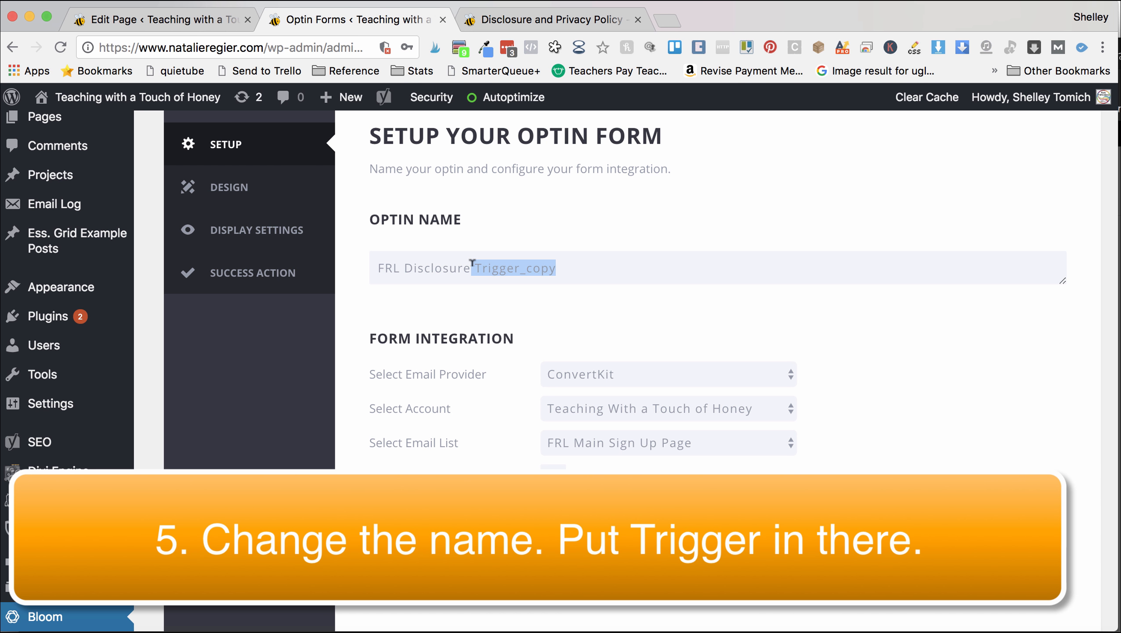
click(474, 266)
double_click(525, 265)
text(TText)
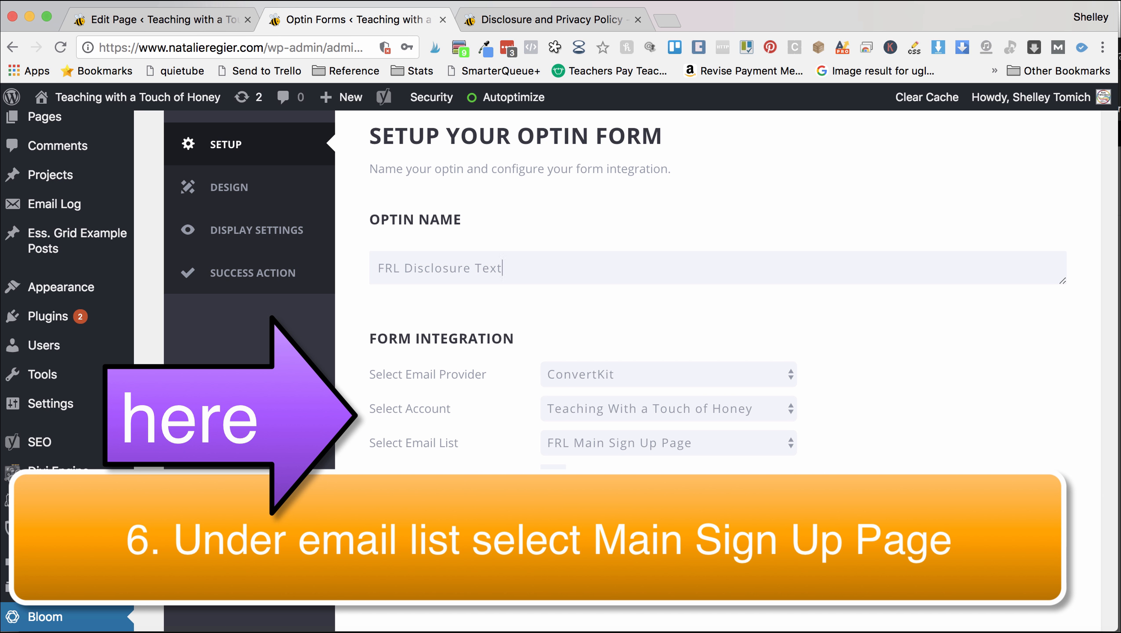
text( Trigger)
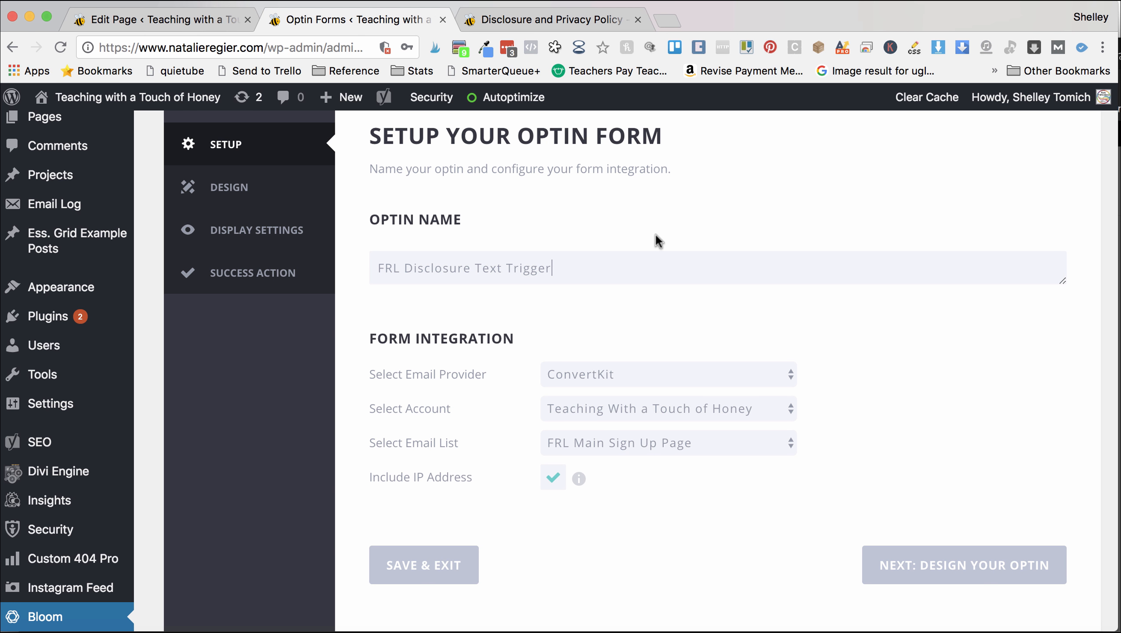
Continue to the optin's design stage, preview the pop-up form and review its design settings.
click(930, 574)
click(996, 255)
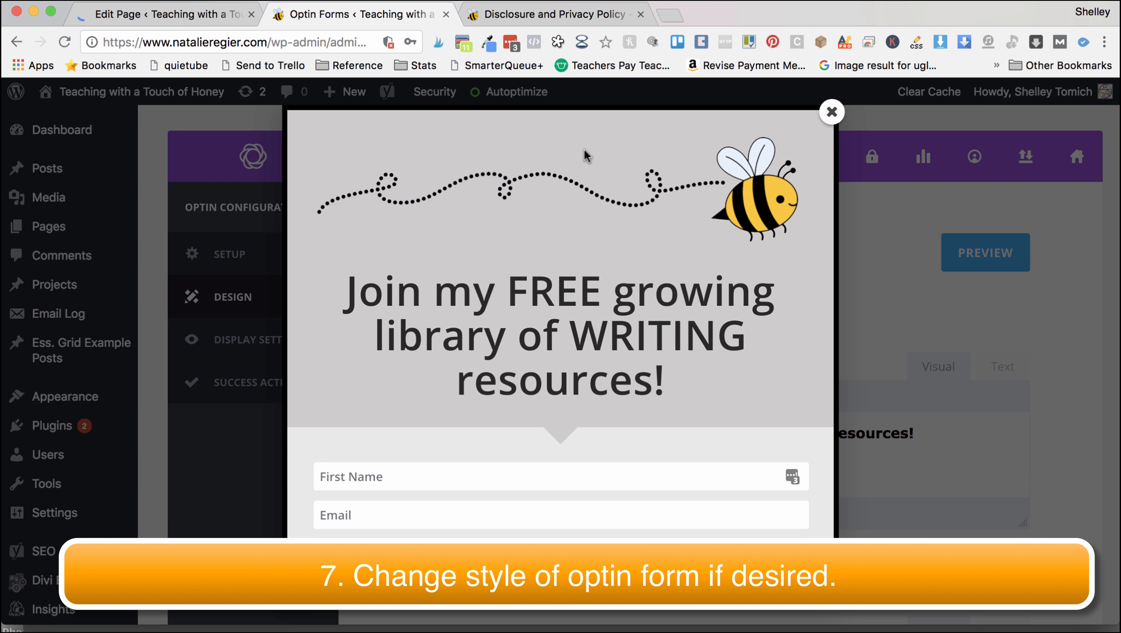
click(832, 111)
scroll(745, 273, down, 15)
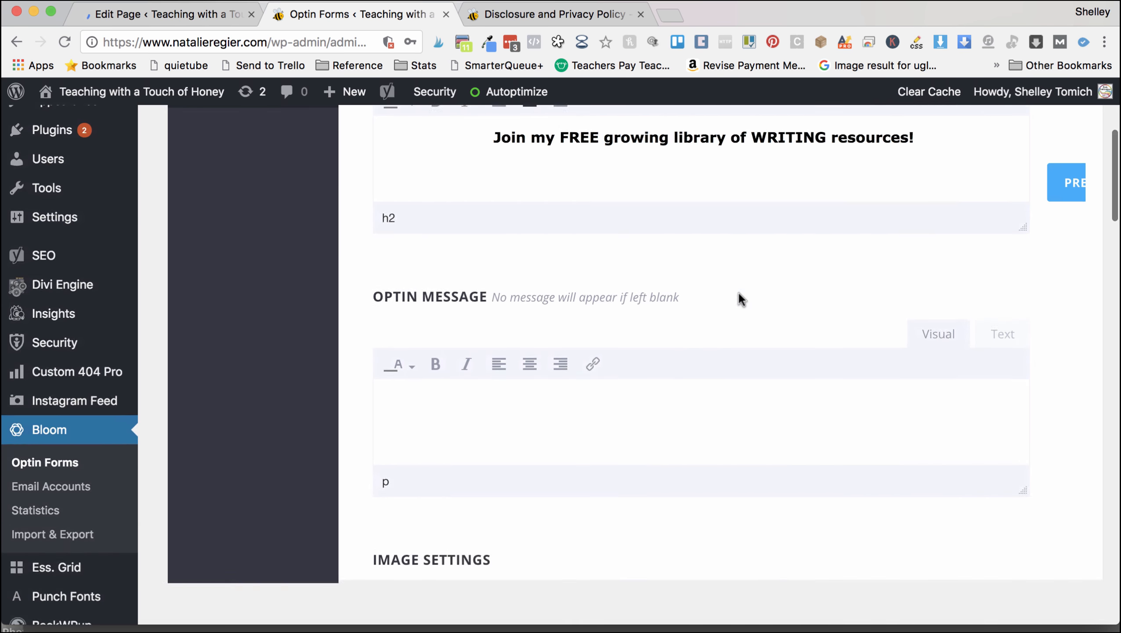
scroll(739, 289, down, 15)
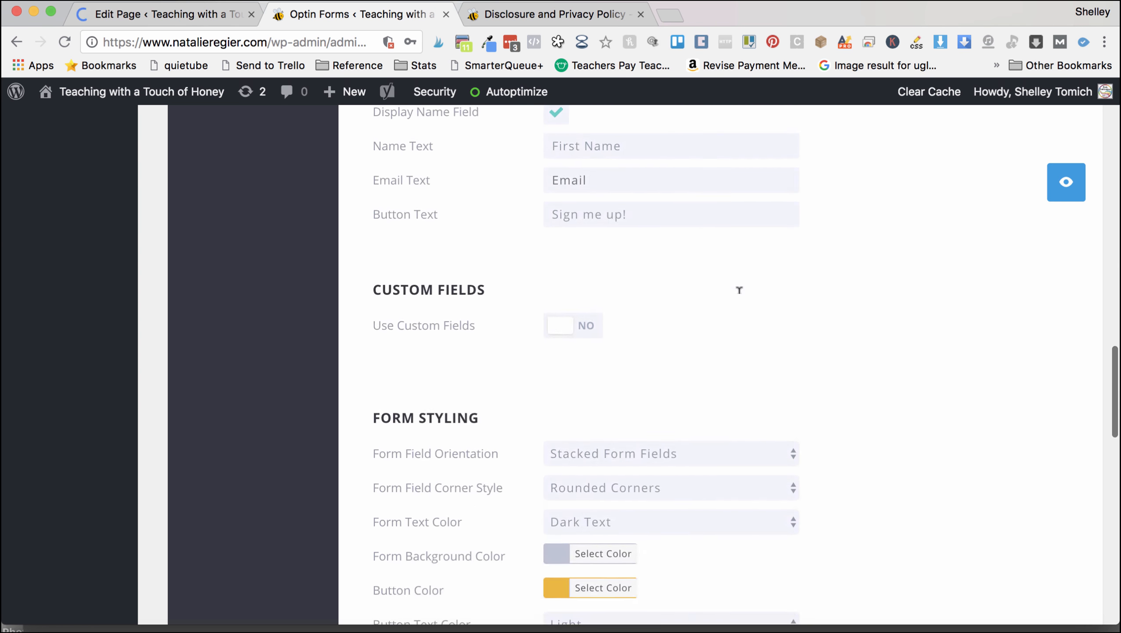
scroll(738, 292, down, 8)
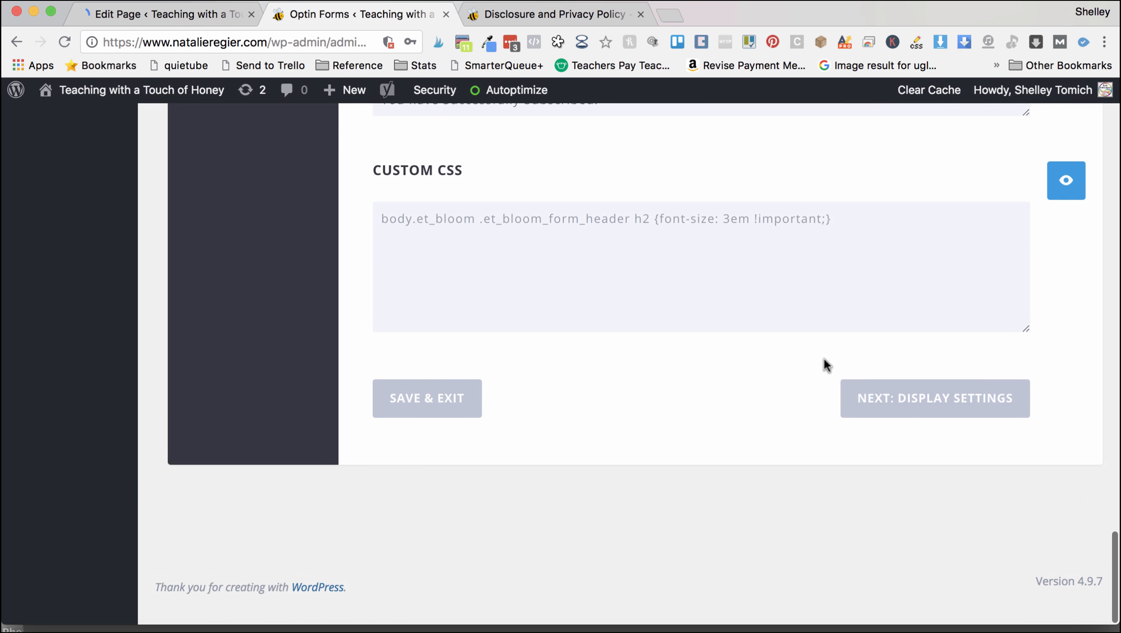
Proceed to the optin's display settings and keep Fade In as the intro animation.
click(909, 399)
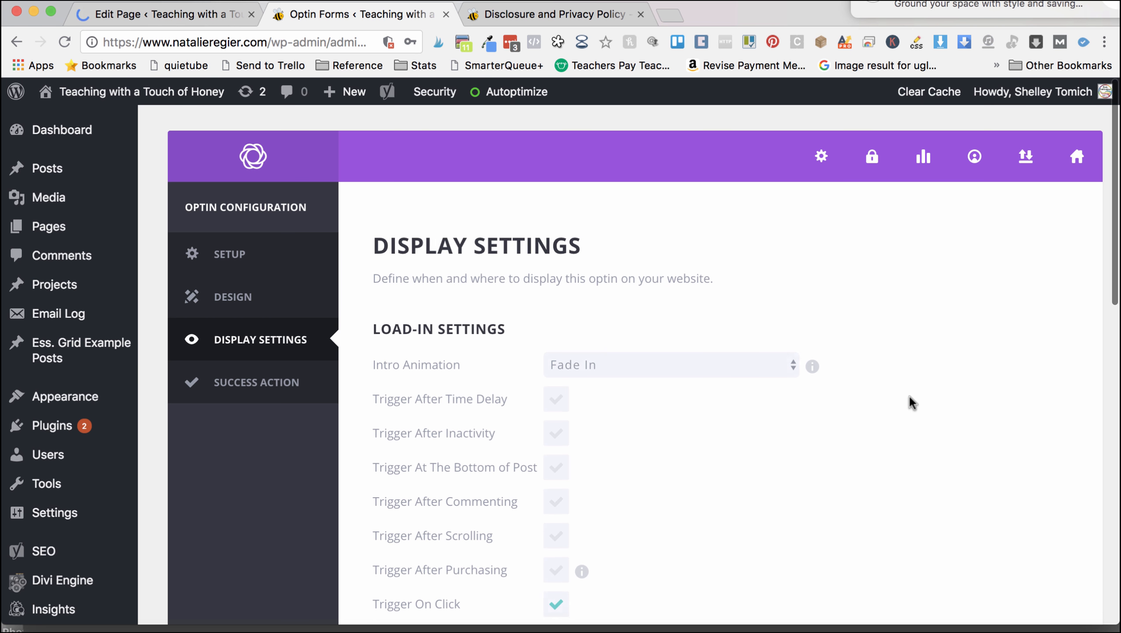
scroll(729, 228, down, 3)
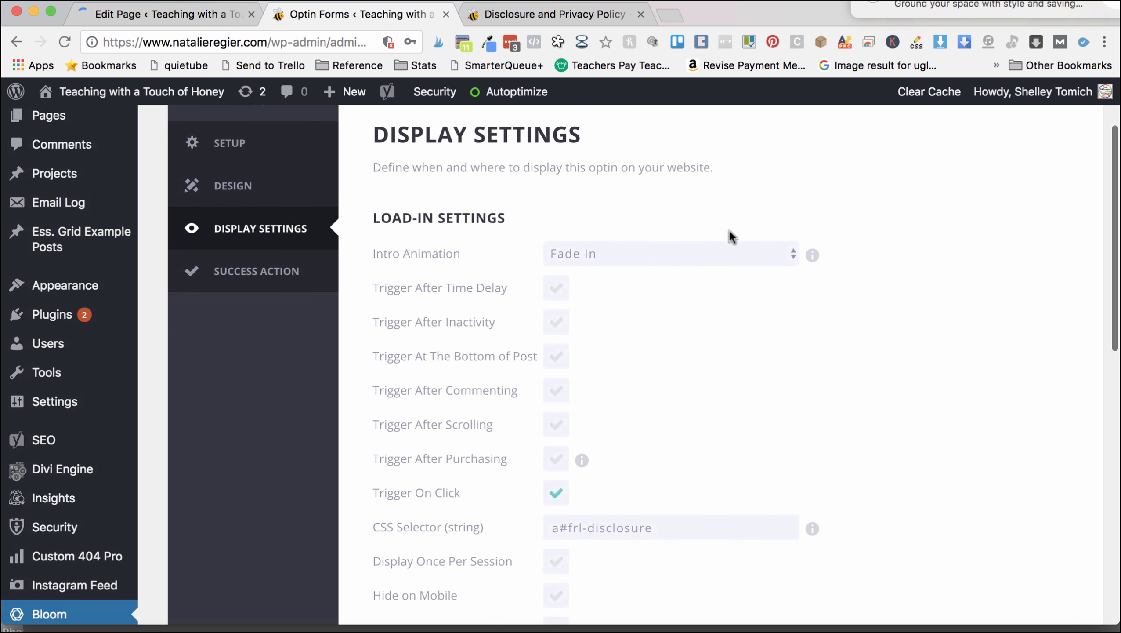
click(635, 249)
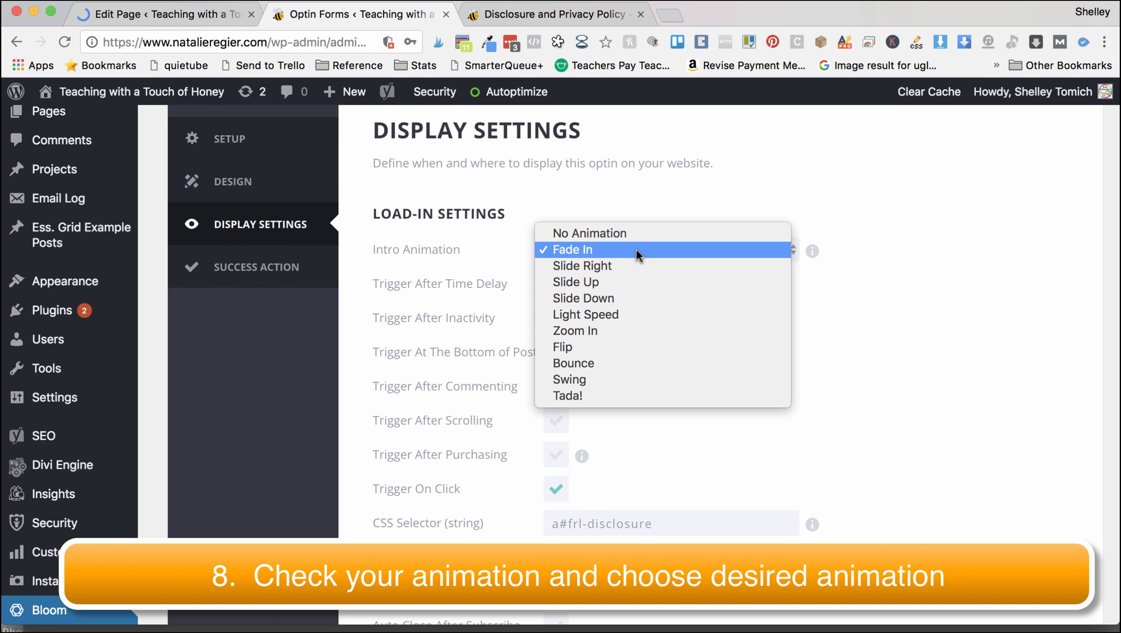
click(636, 249)
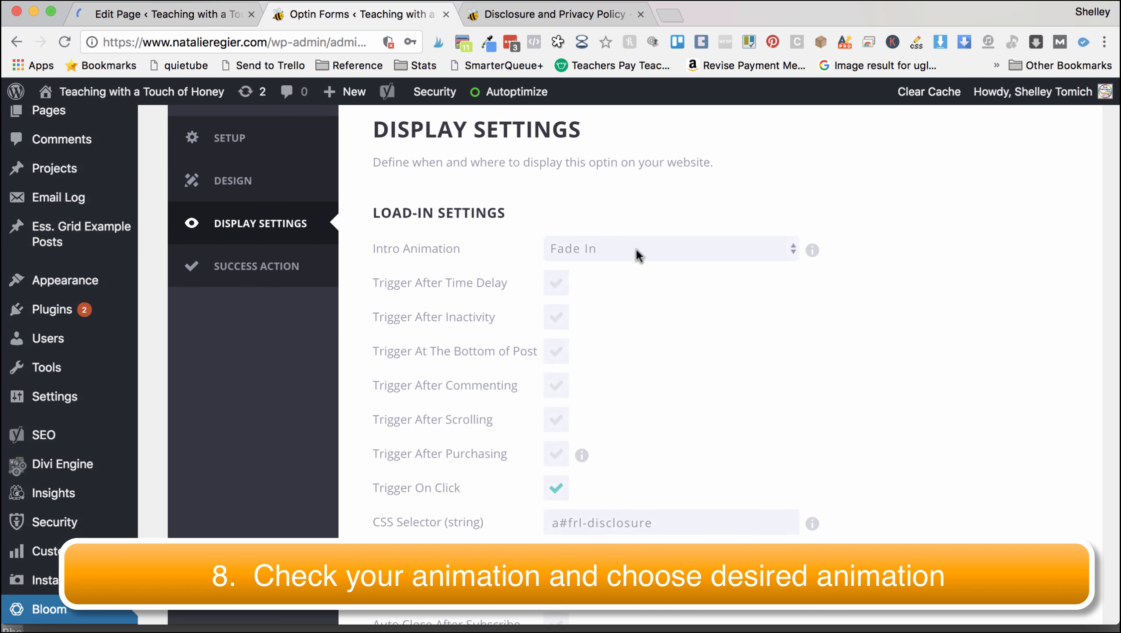
Replace the Trigger On Click CSS selector with .frl-disclosure-text p and copy that text.
scroll(636, 250, down, 6)
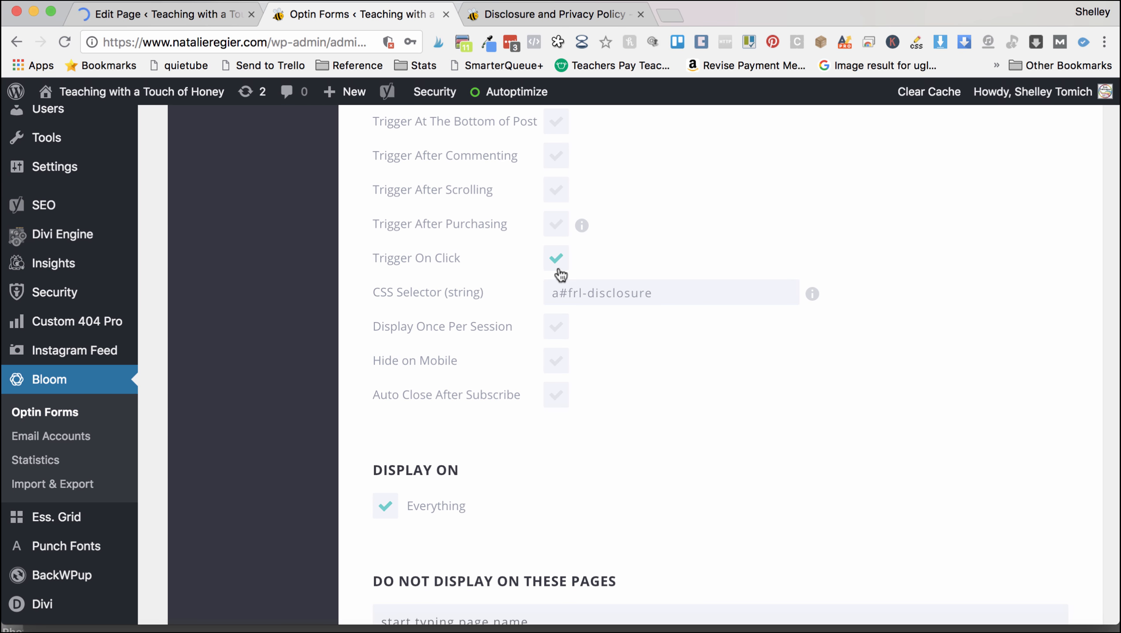
triple_click(565, 290)
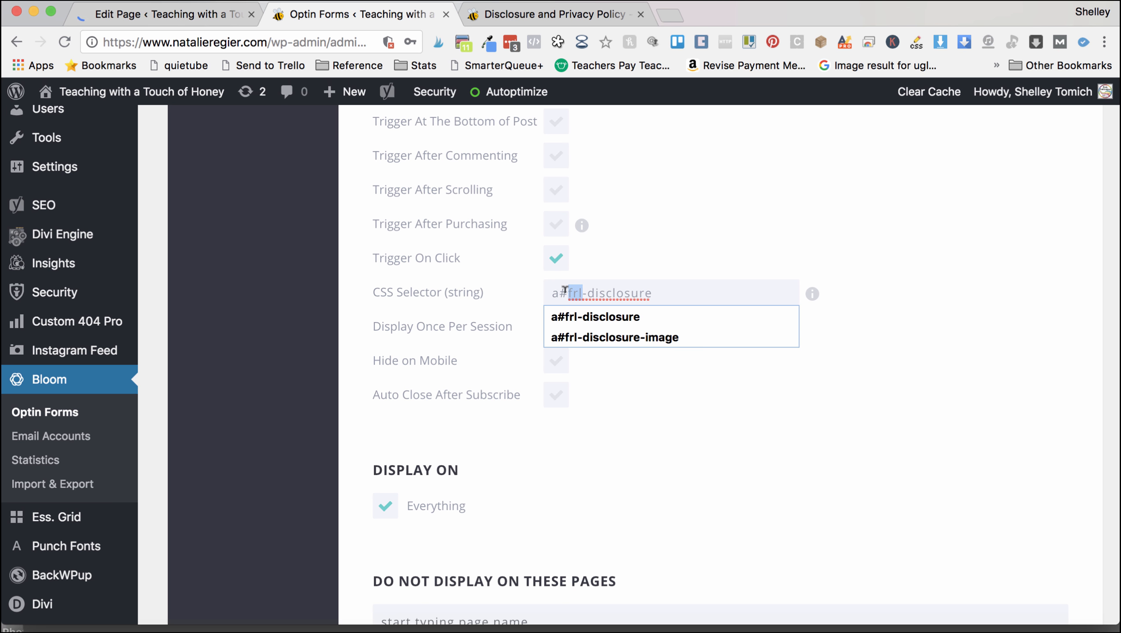
key(BackSpace)
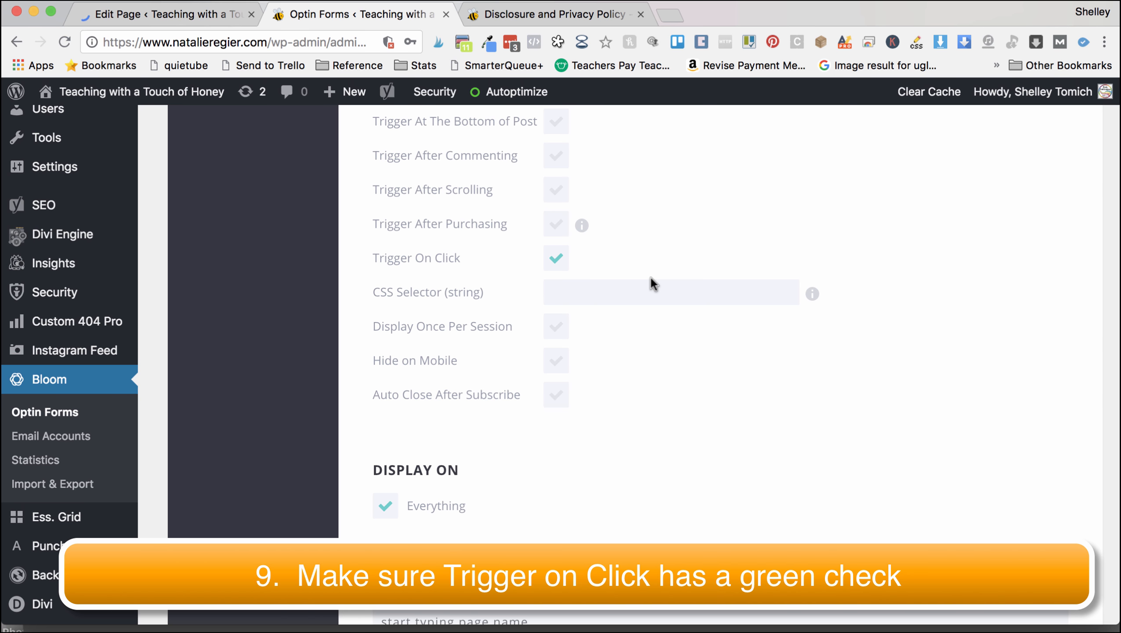
text(.)
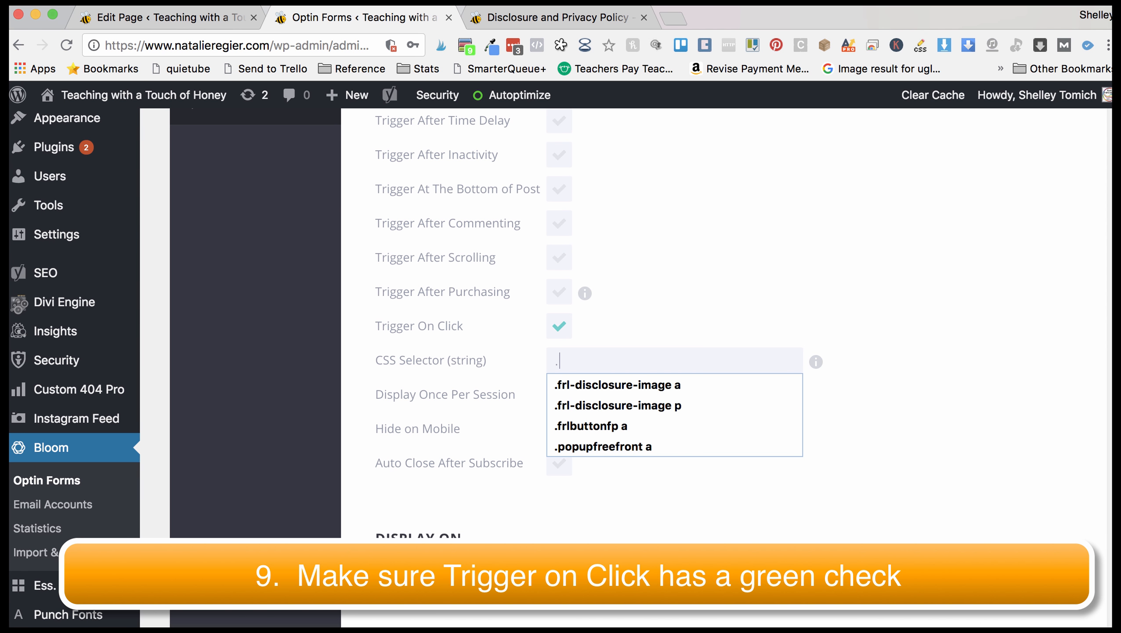
text(fro)
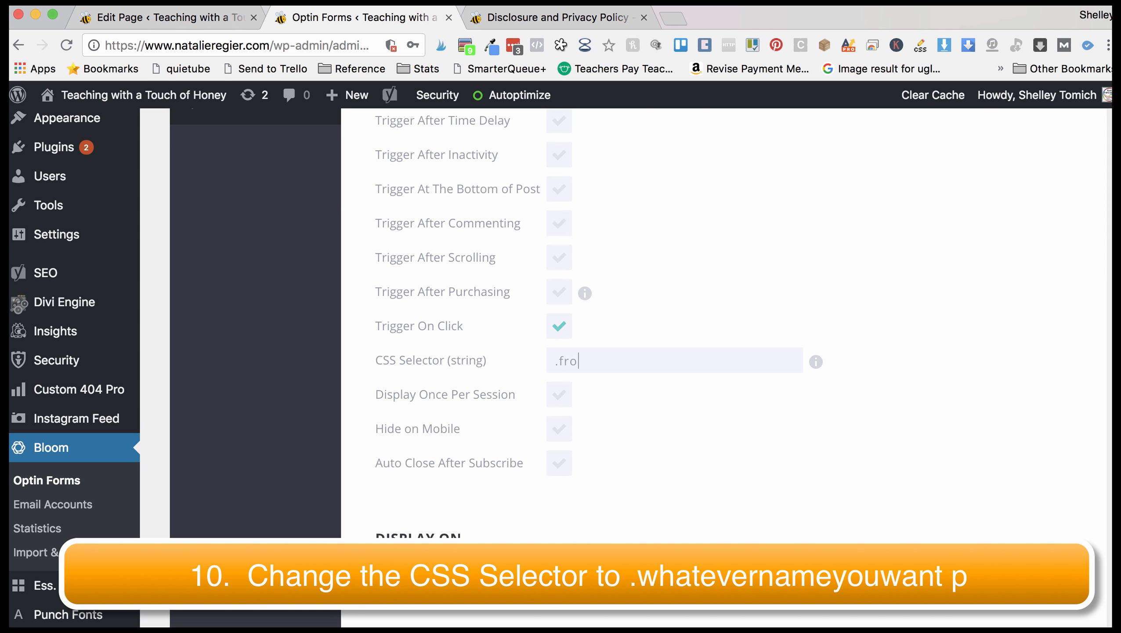
key(BackSpace)
text(l-di)
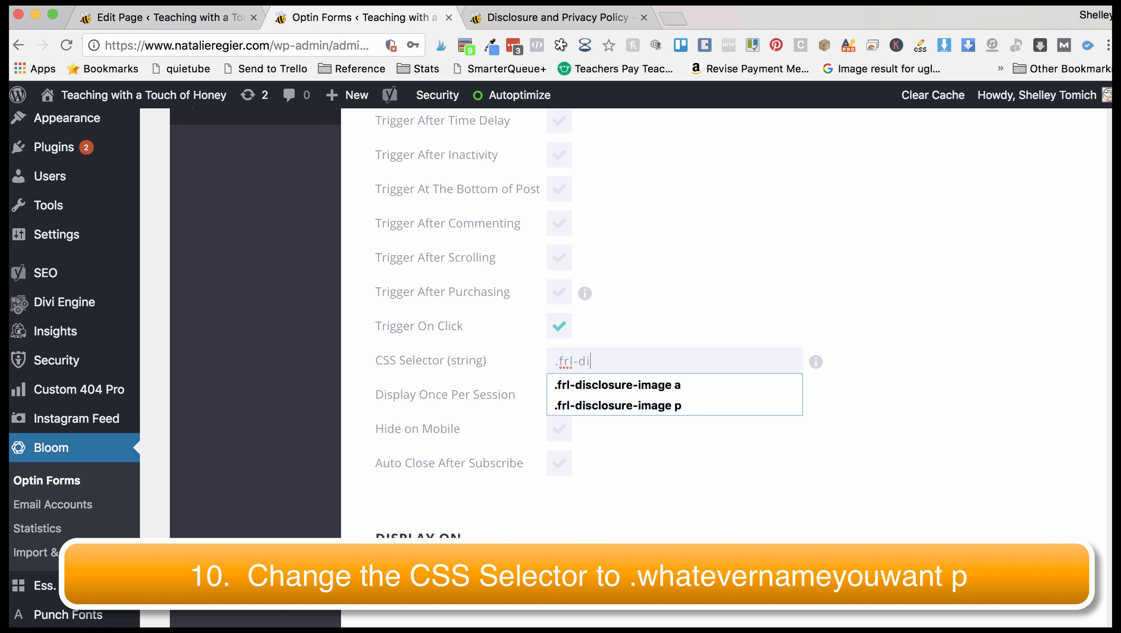
text(sclosure-text p)
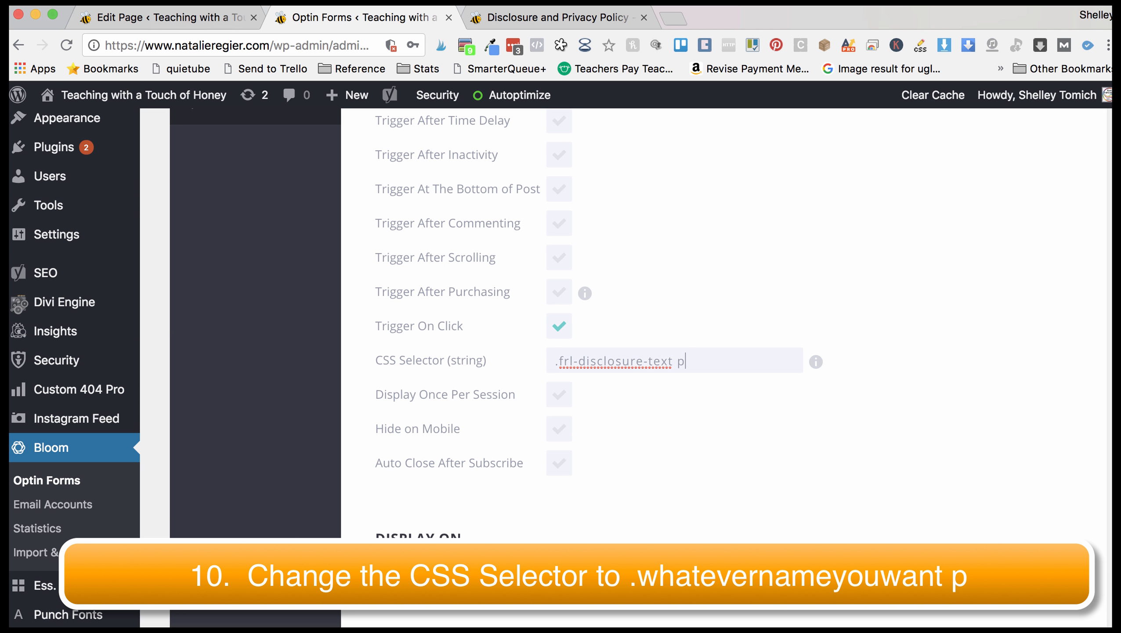
scroll(663, 343, down, 3)
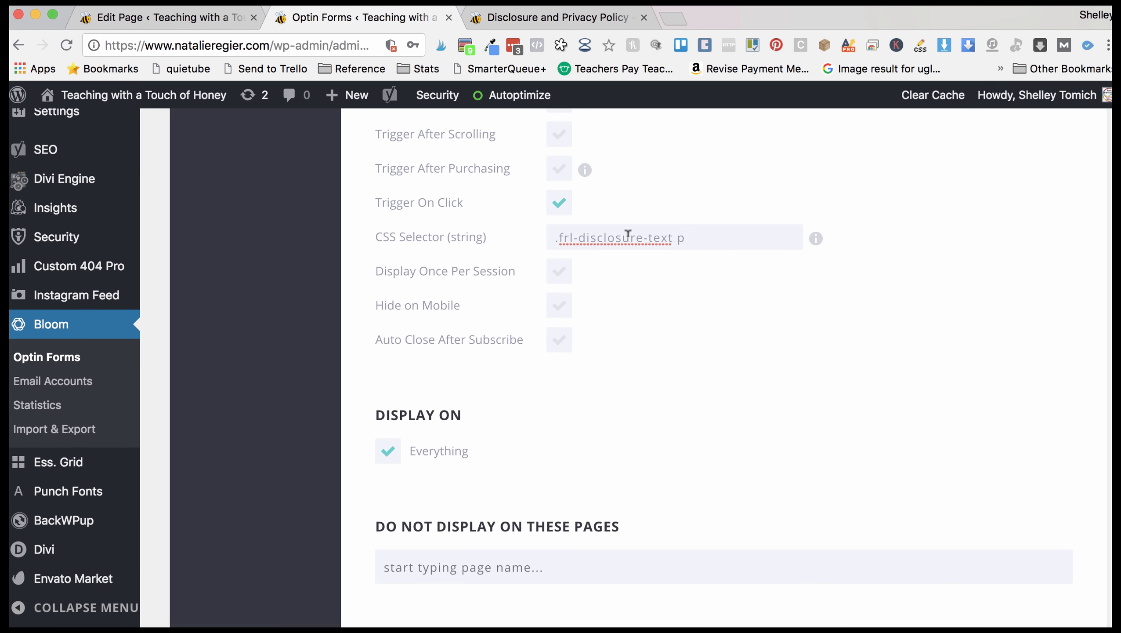
triple_click(628, 233)
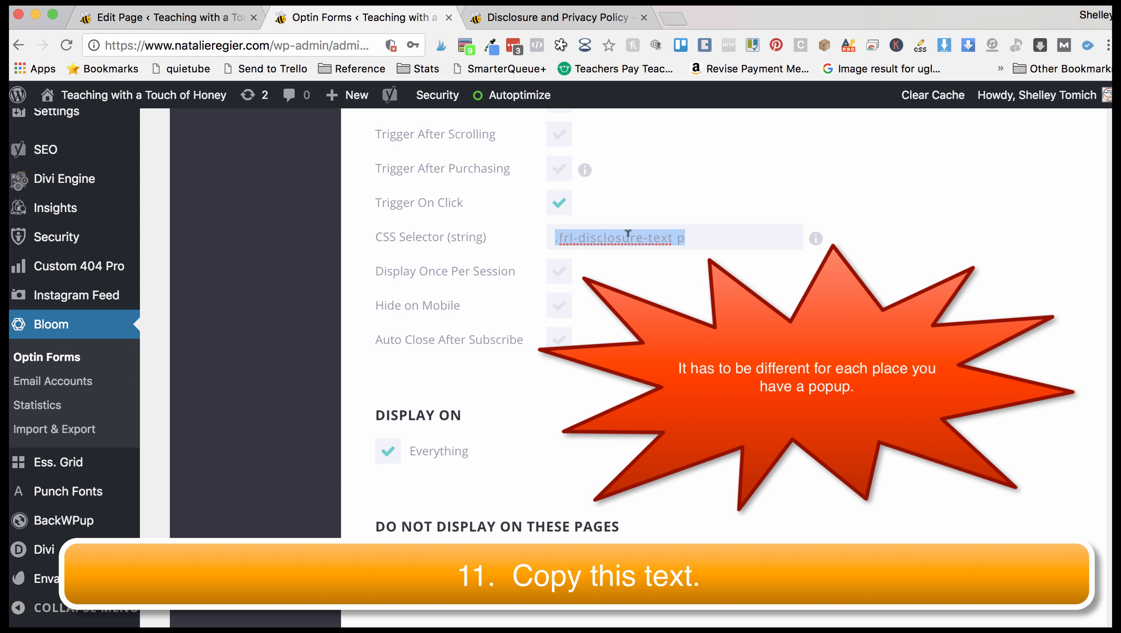
Keep the optin displayed on everything, continue to the success action stage, and save and exit the form.
scroll(615, 270, down, 5)
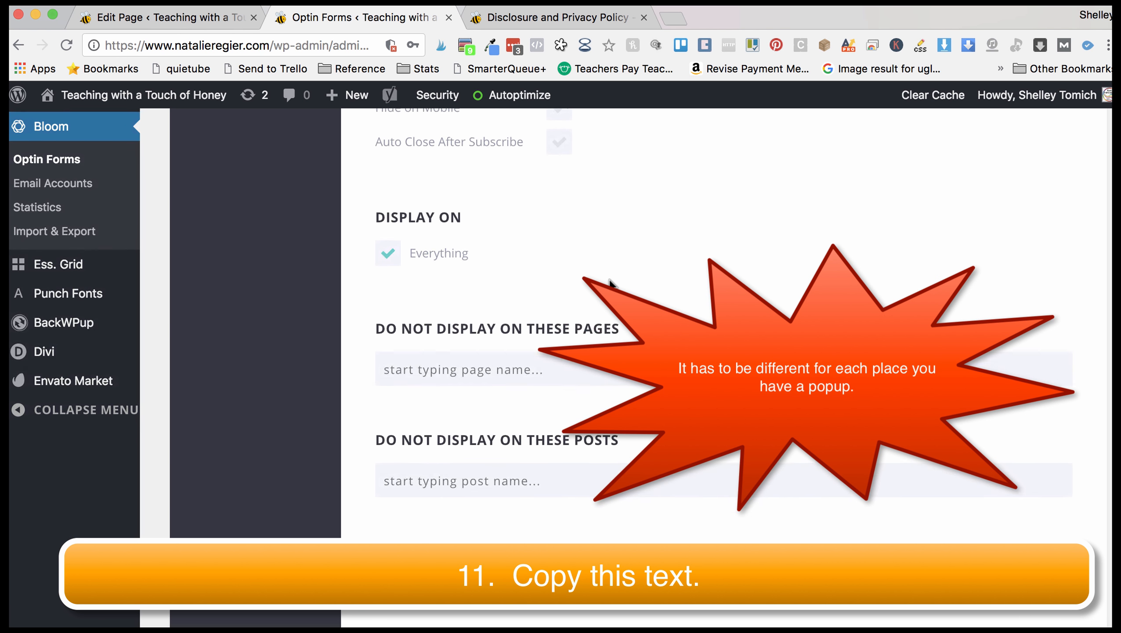
scroll(610, 281, down, 1)
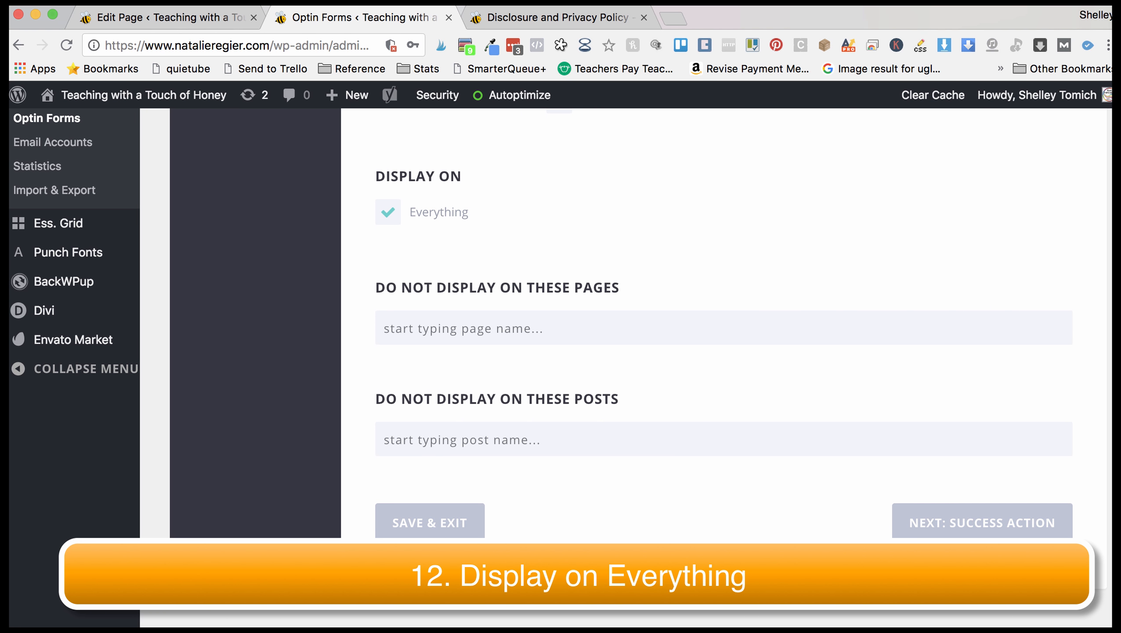
click(1031, 530)
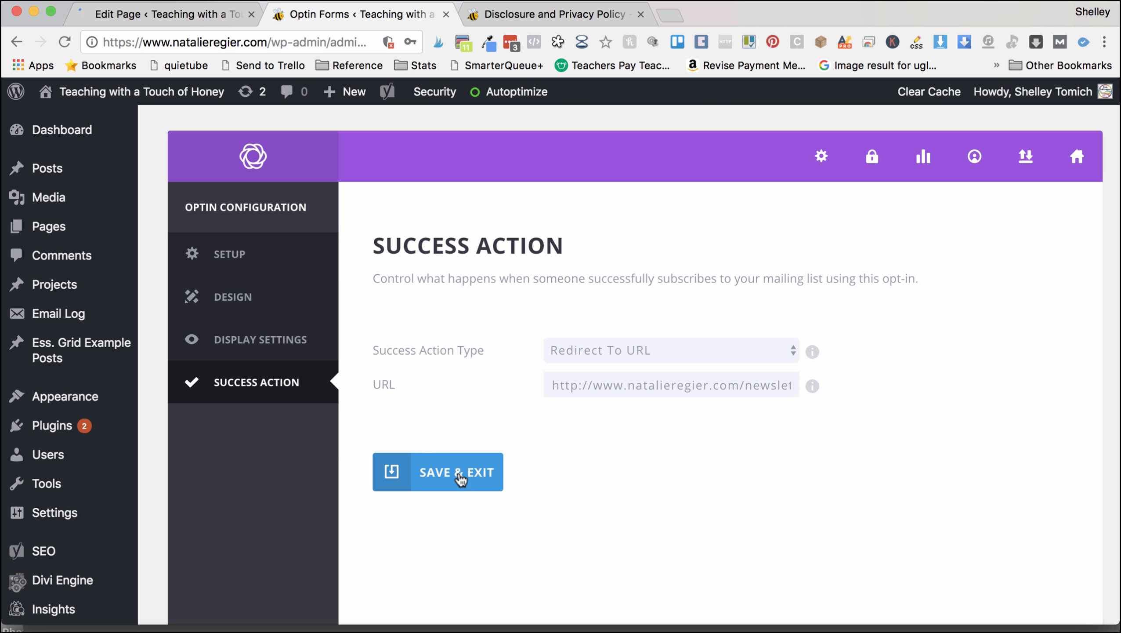
click(460, 477)
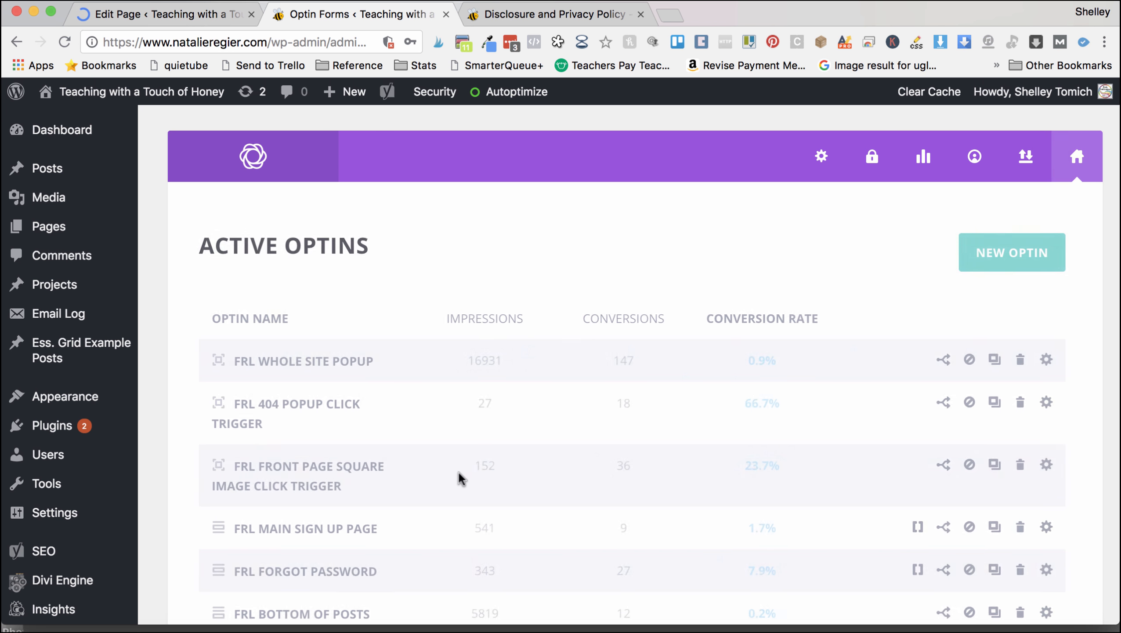
Switch to the Disclosure and Privacy Policy page editor and open the settings of the Text module above the Accordion.
scroll(459, 472, down, 15)
scroll(458, 470, up, 5)
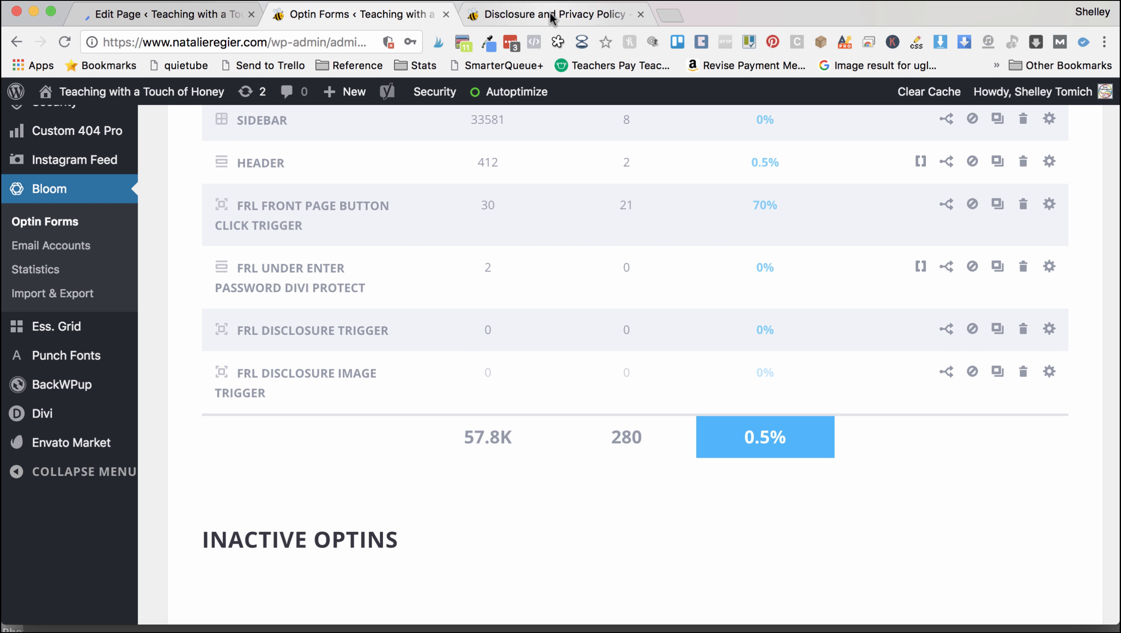
click(212, 15)
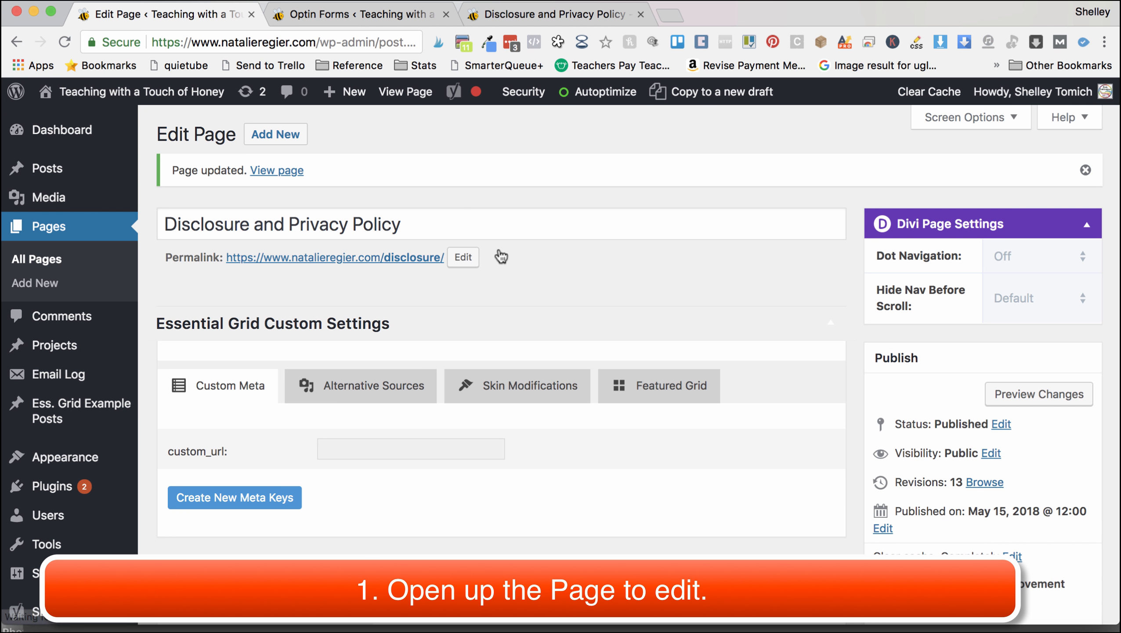
scroll(587, 242, down, 15)
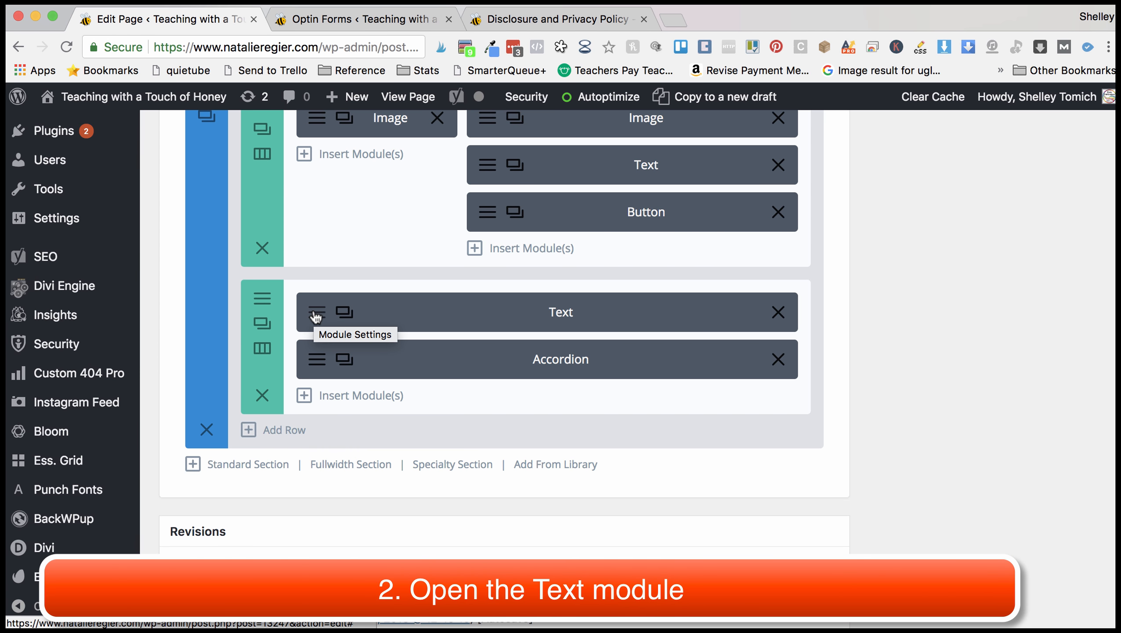
click(315, 313)
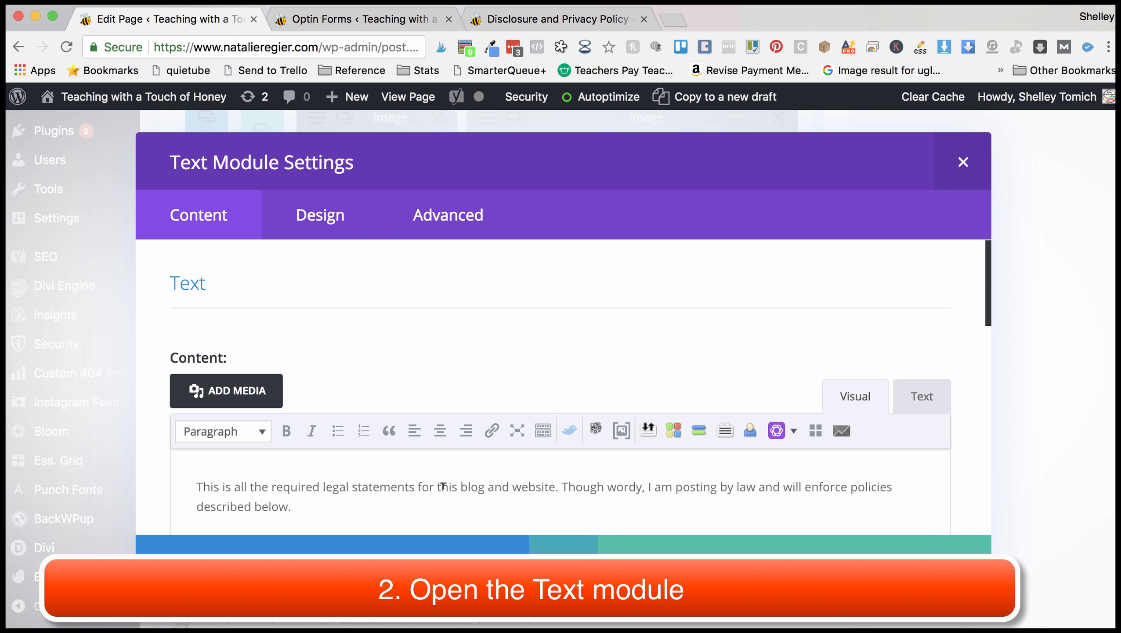
Link the words "this blog" in the module's paragraph to the URL #.
drag(487, 484, 438, 484)
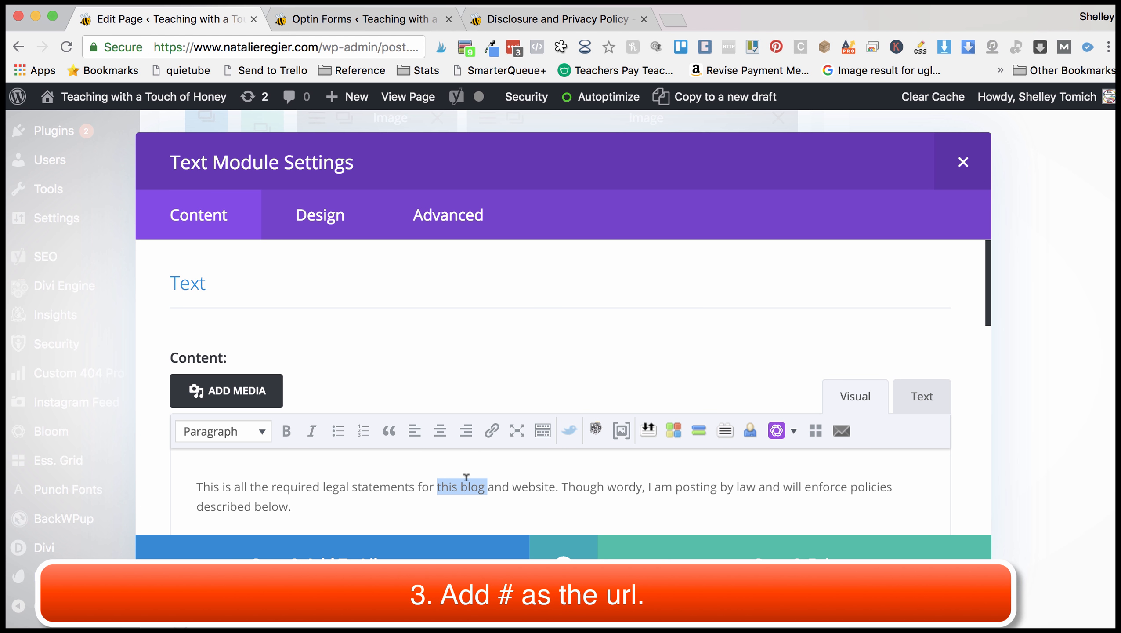
click(491, 430)
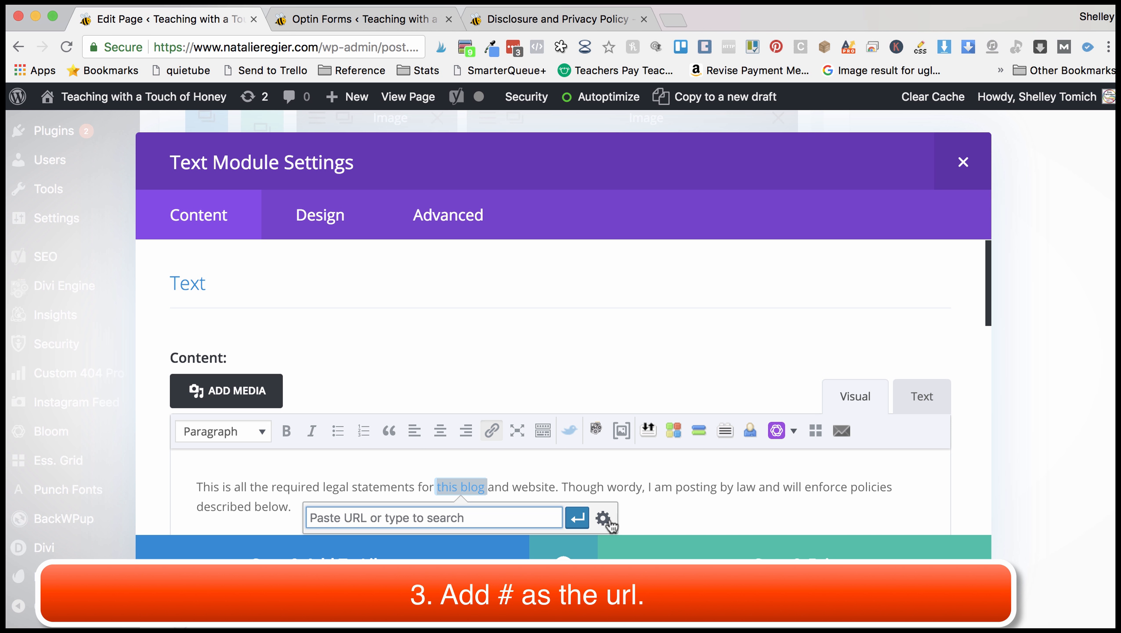
click(603, 518)
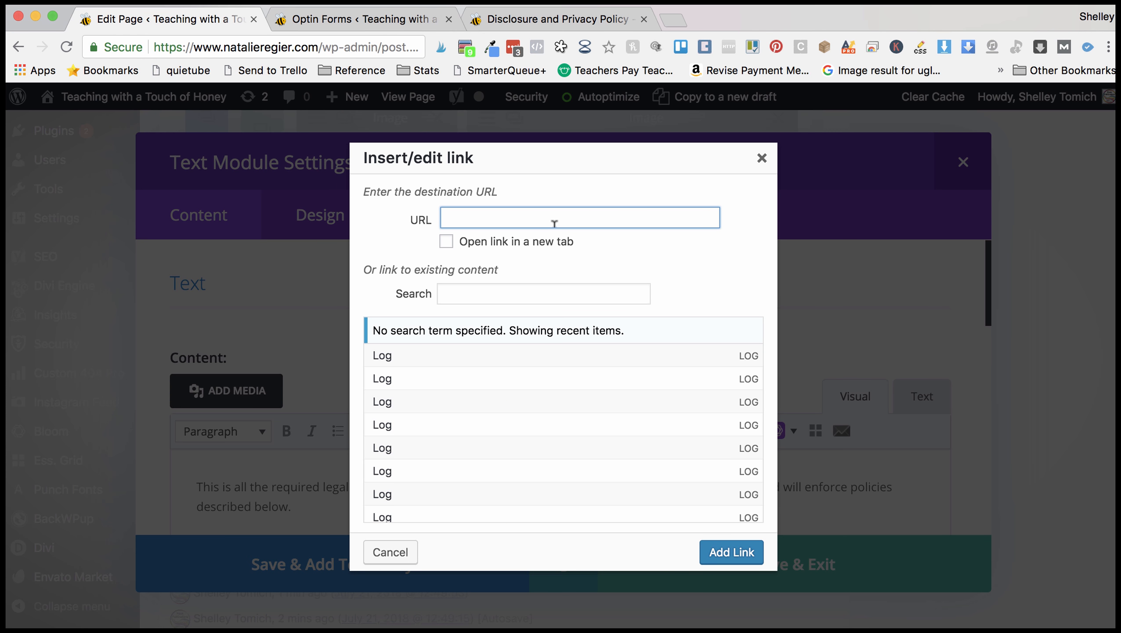
text(#)
click(722, 551)
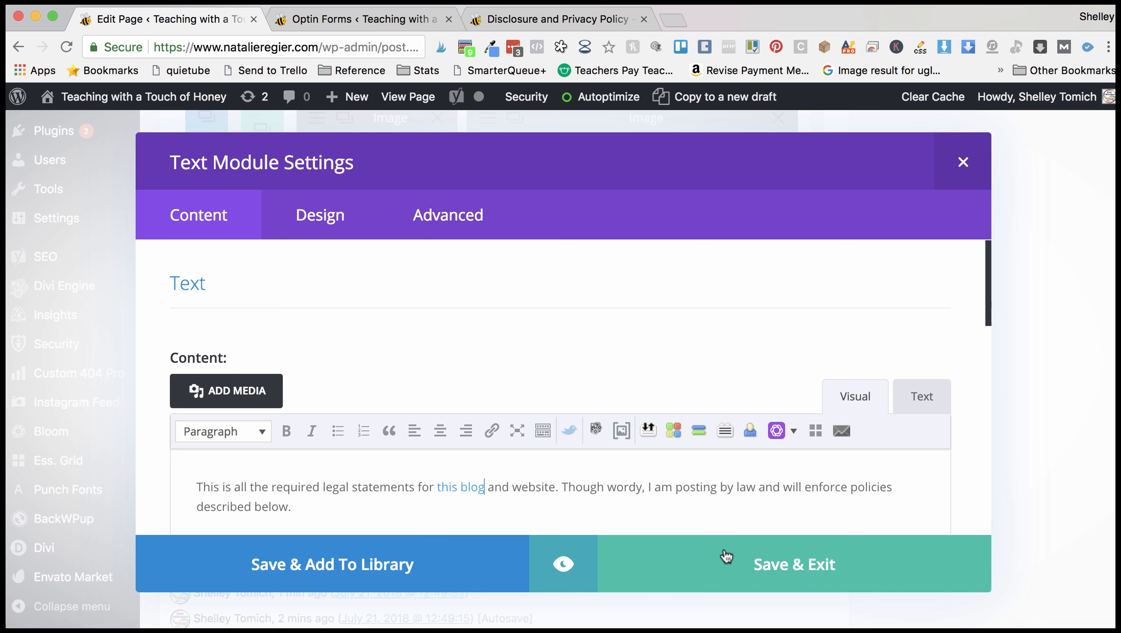
Link the word "am" in the same paragraph to /contact.
scroll(638, 472, down, 3)
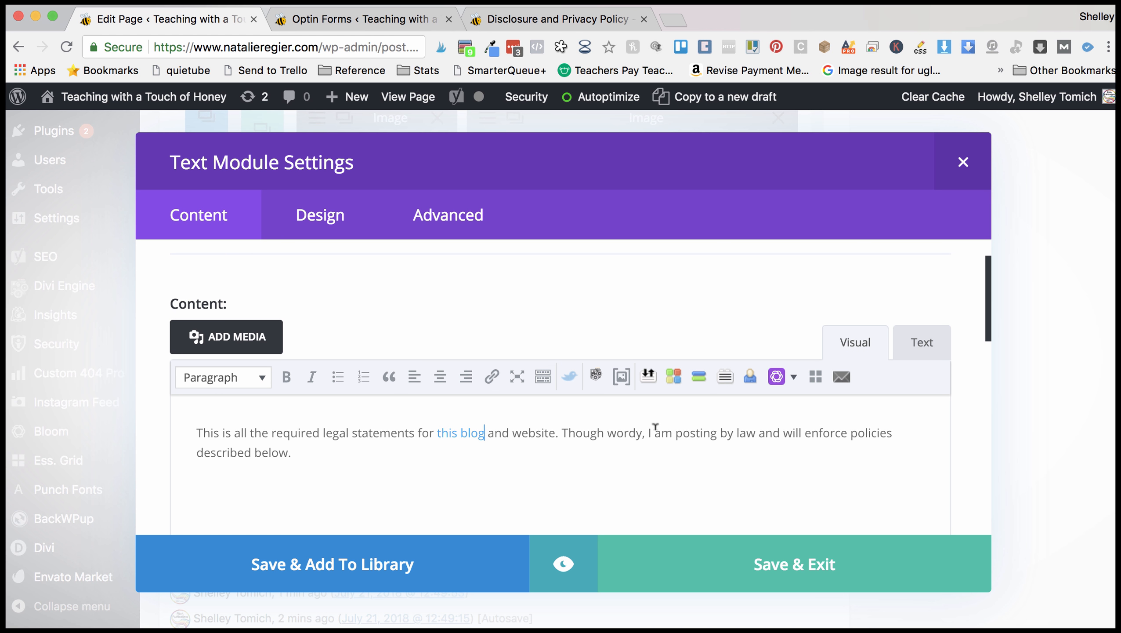
drag(656, 429, 673, 431)
click(492, 376)
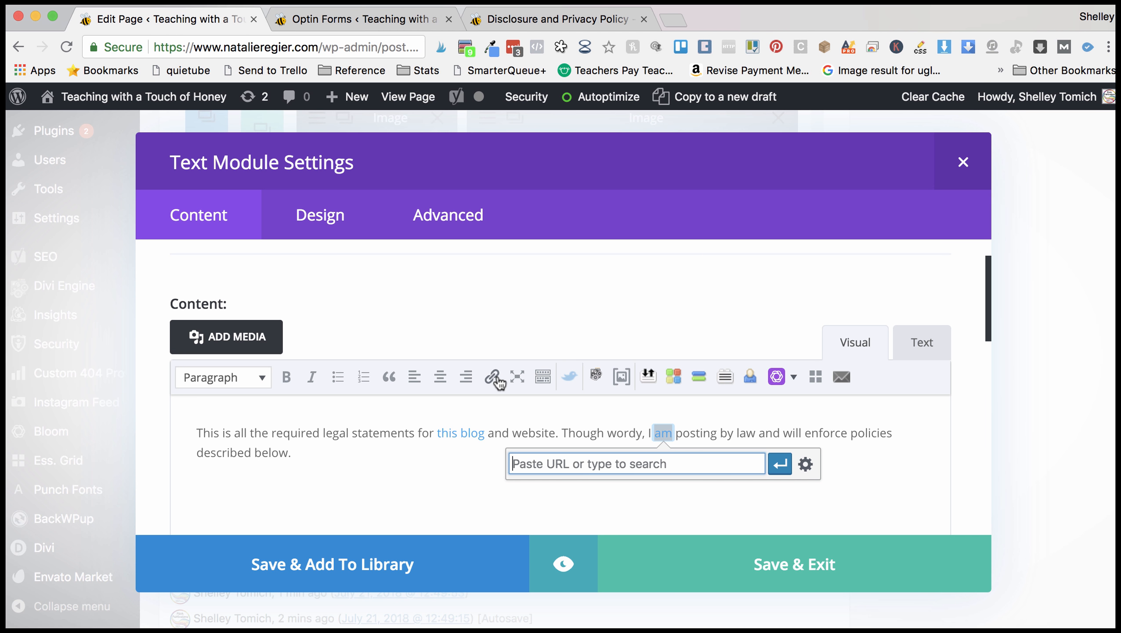
click(805, 464)
text(/co)
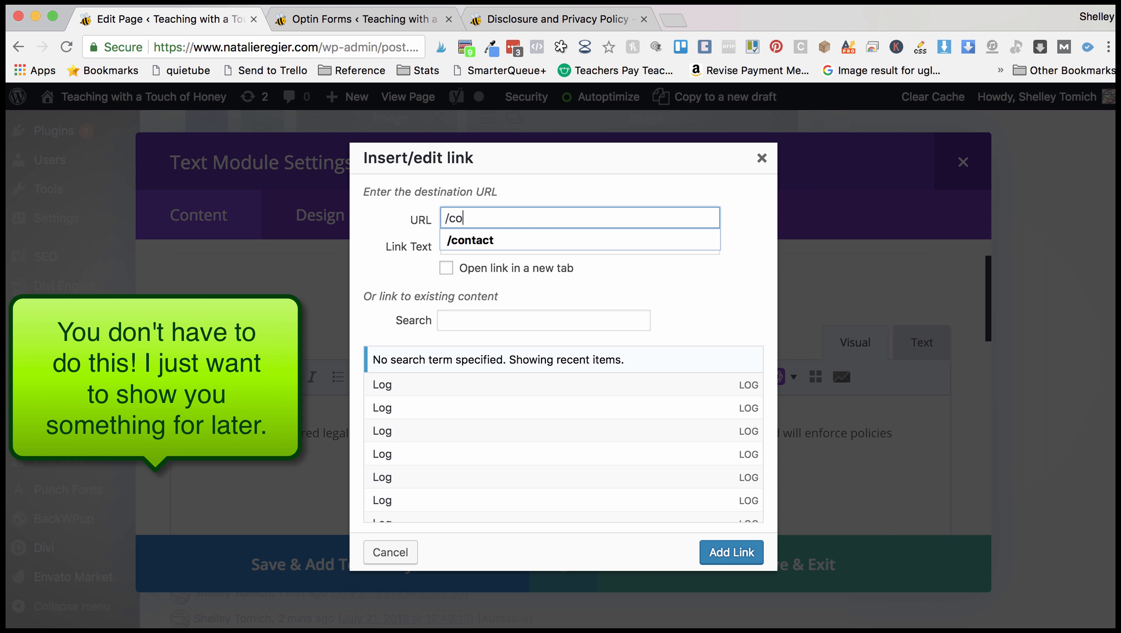
click(519, 232)
click(738, 555)
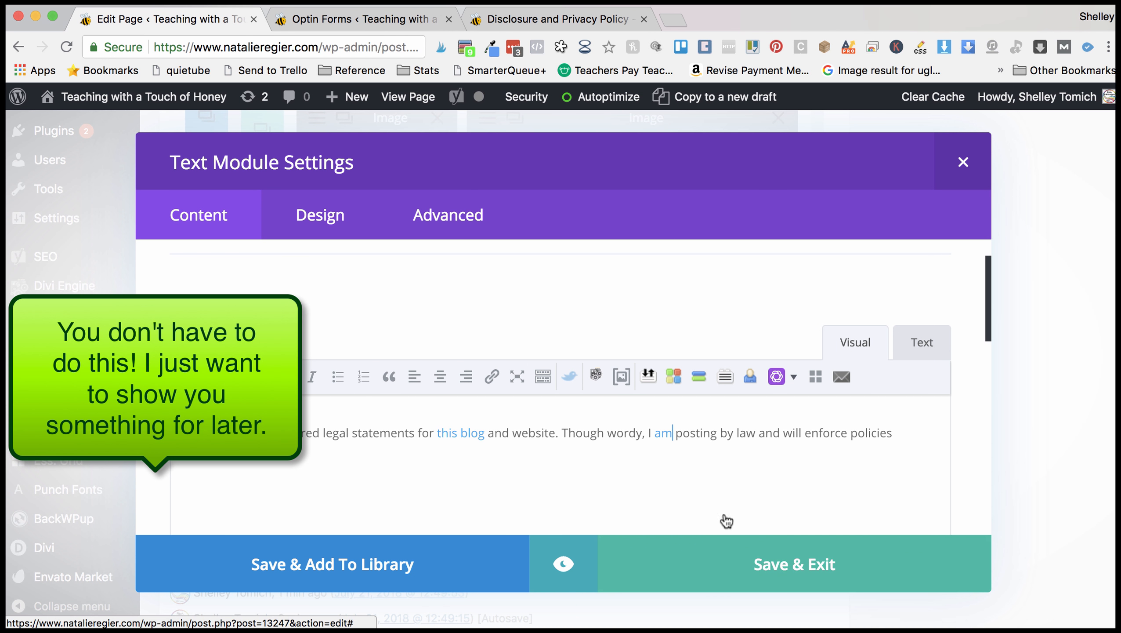
Set the Text module's CSS Class to frl-disclosure-text, without the leading dot and trailing p, and save and exit the module.
scroll(725, 520, up, 3)
click(460, 217)
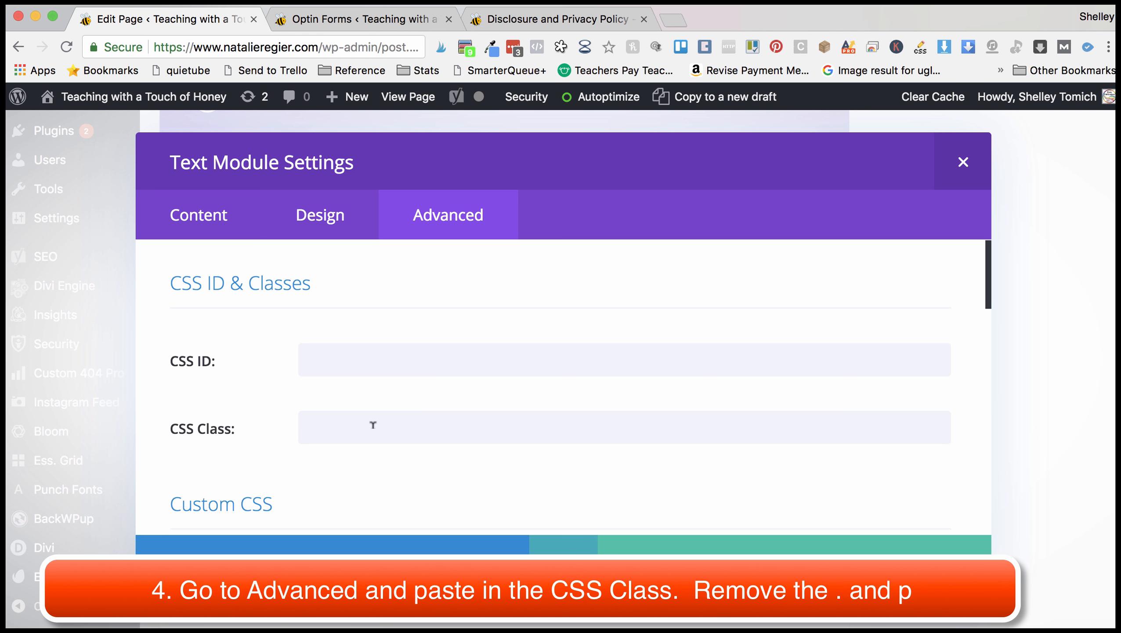
click(358, 426)
text(.frl-disclosure-text p)
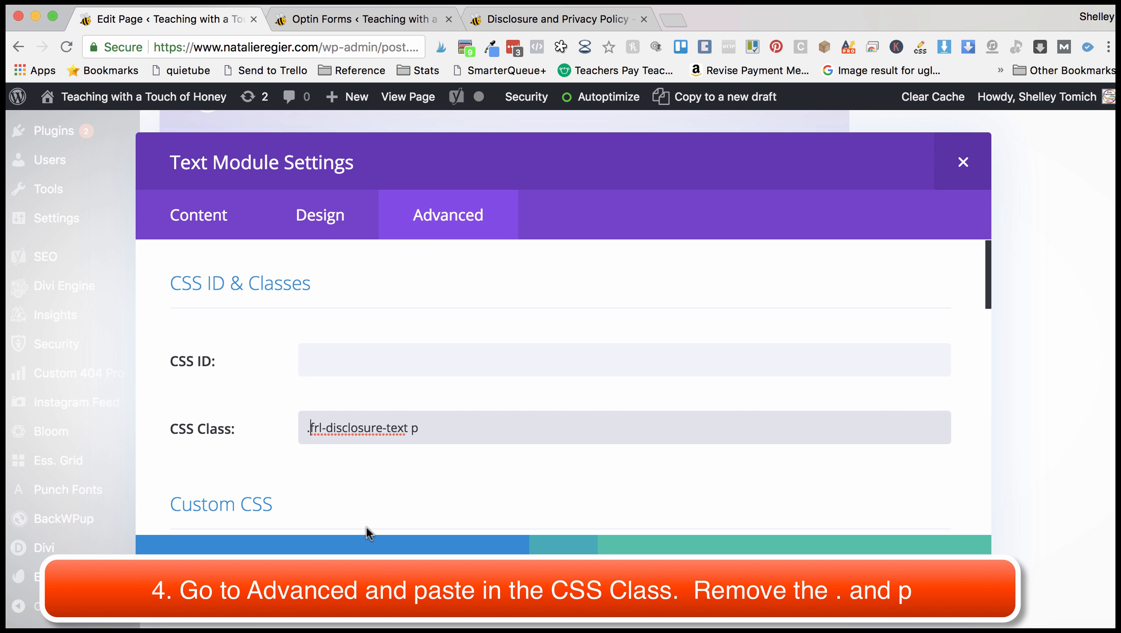
key(BackSpace)
click(446, 427)
key(BackSpace)
key(BackSpace)
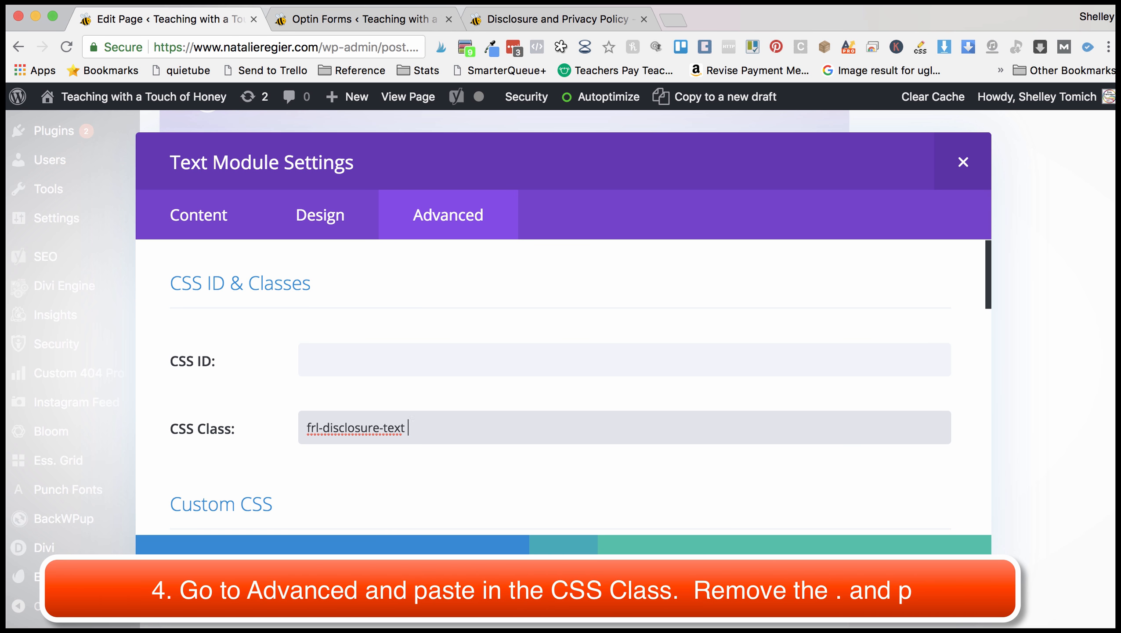
click(810, 564)
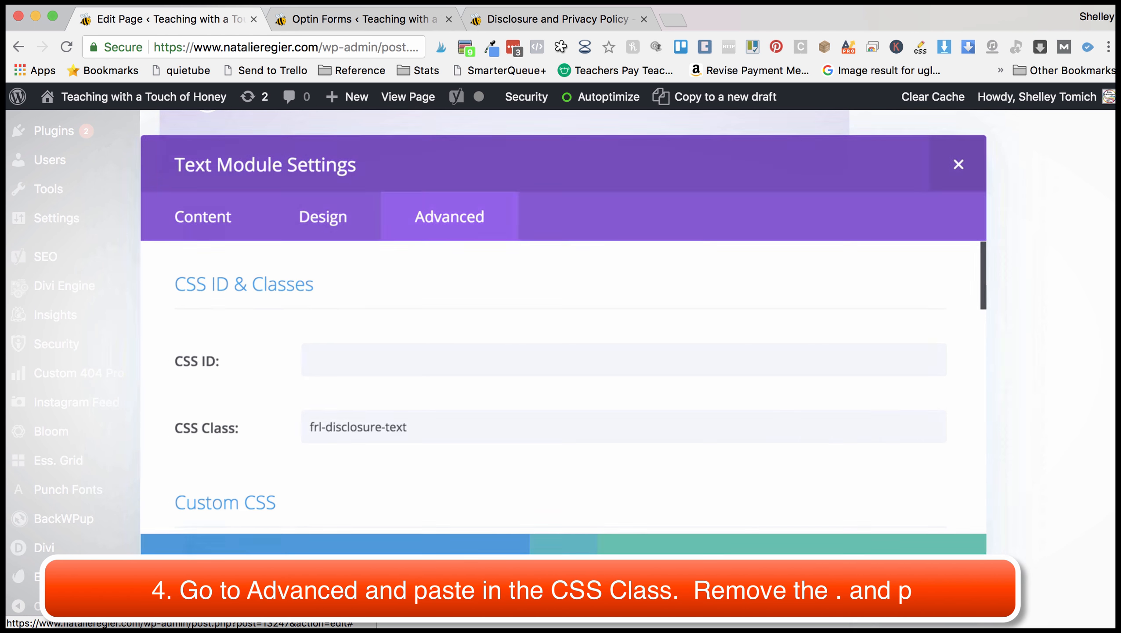
Update the Disclosure and Privacy Policy page to publish the linked text and CSS class.
scroll(888, 510, down, 15)
scroll(897, 497, up, 8)
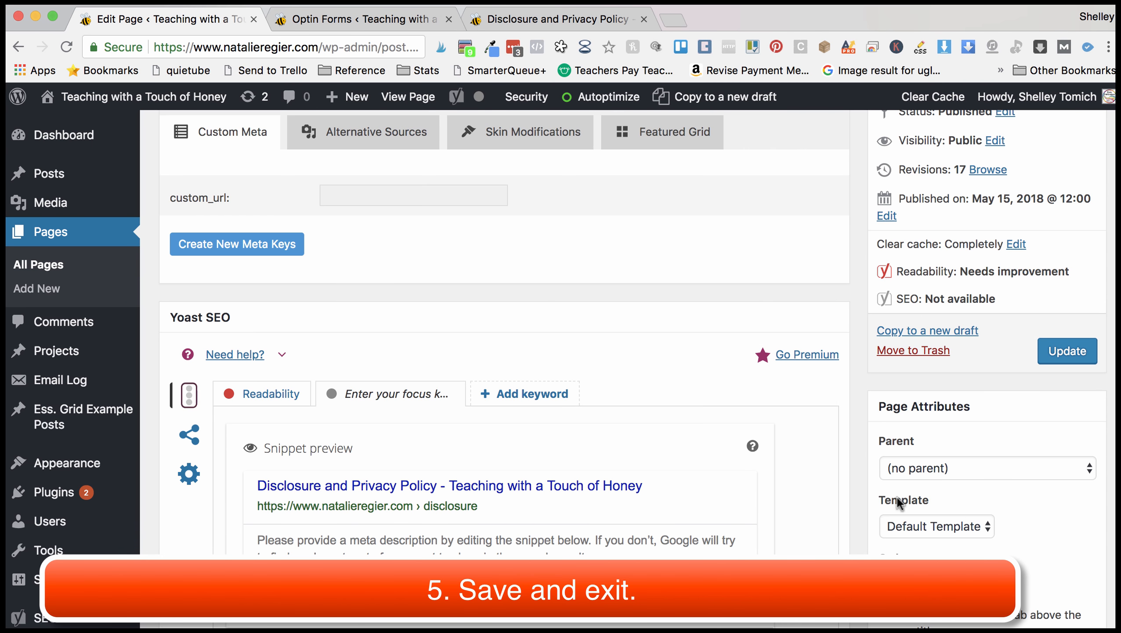
click(1070, 347)
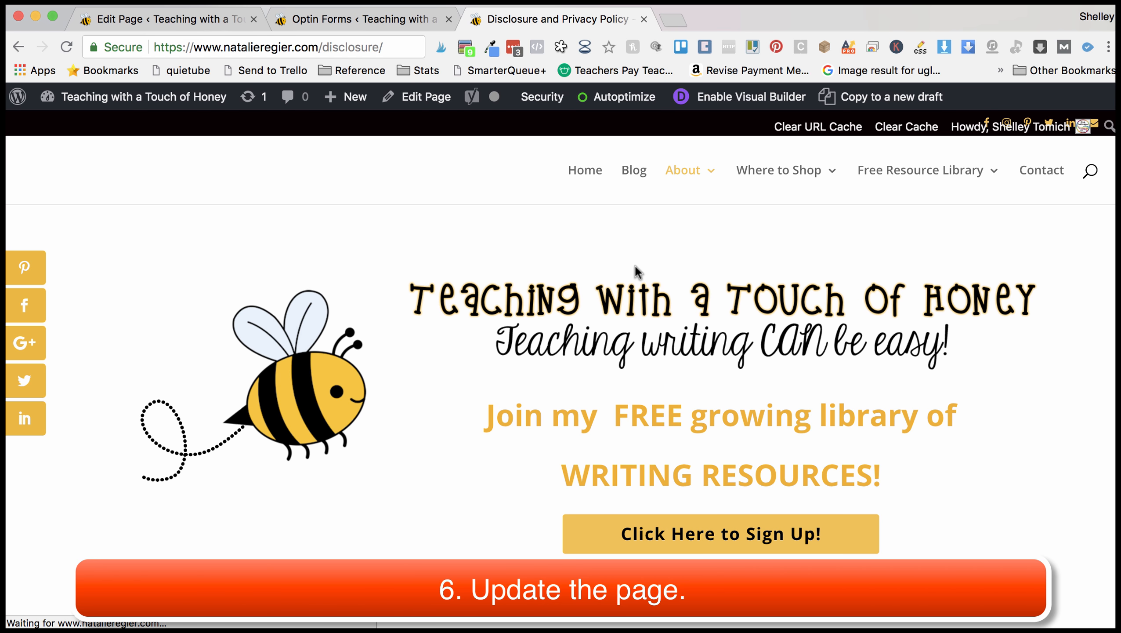
Test the pop-up trigger on the live Disclosure page with the "am" and "this blog" links, closing the pop-up each time.
scroll(410, 373, down, 5)
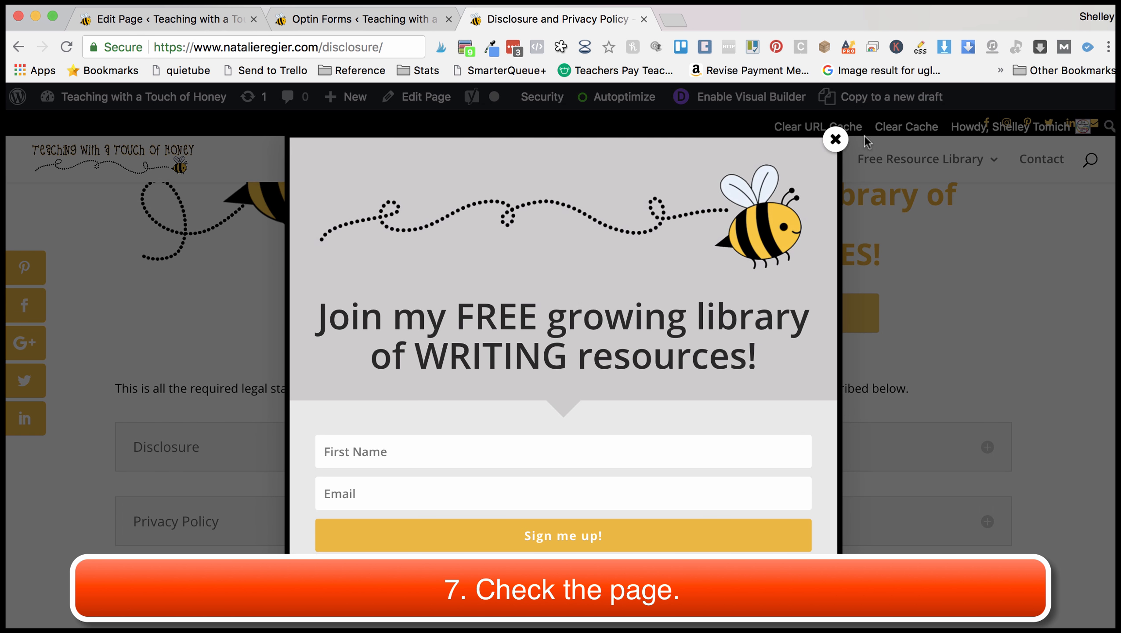
click(834, 140)
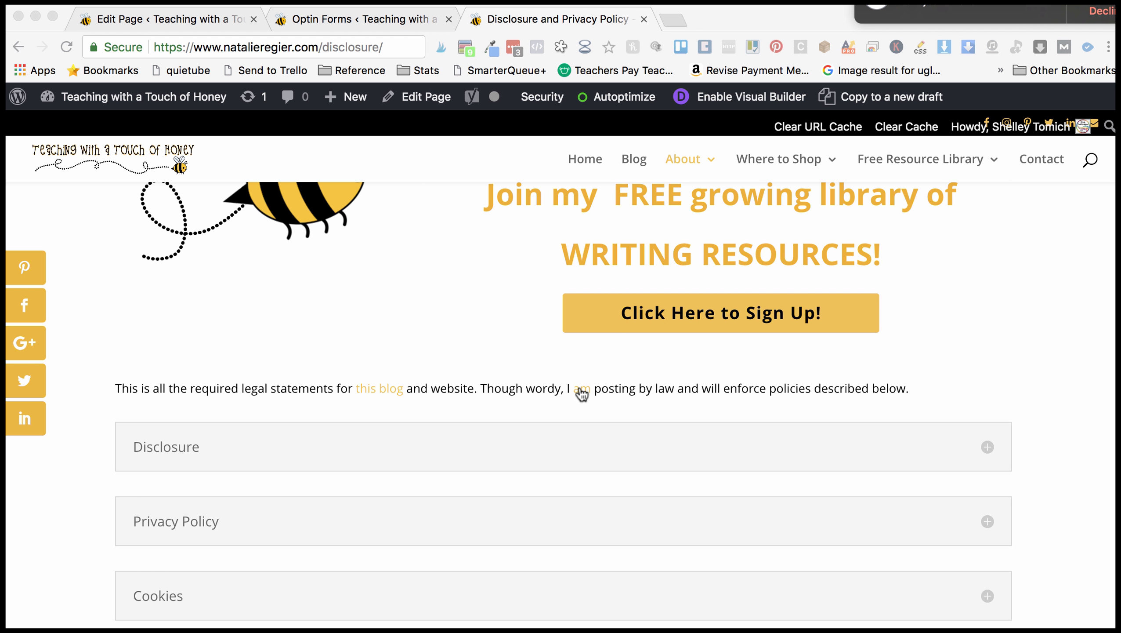
click(580, 392)
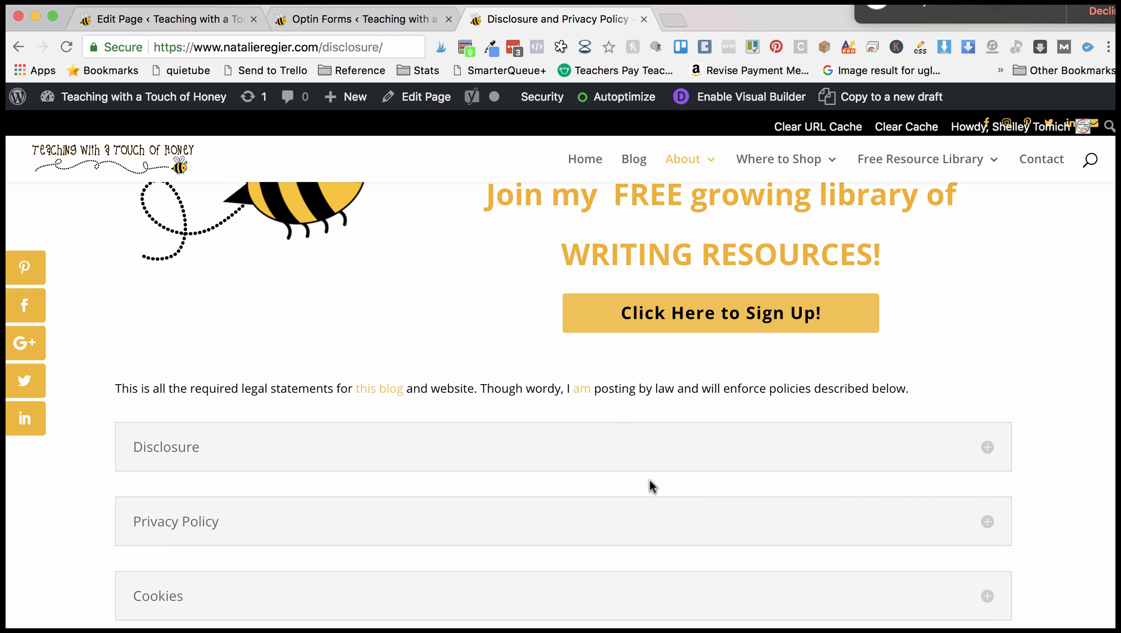
click(582, 387)
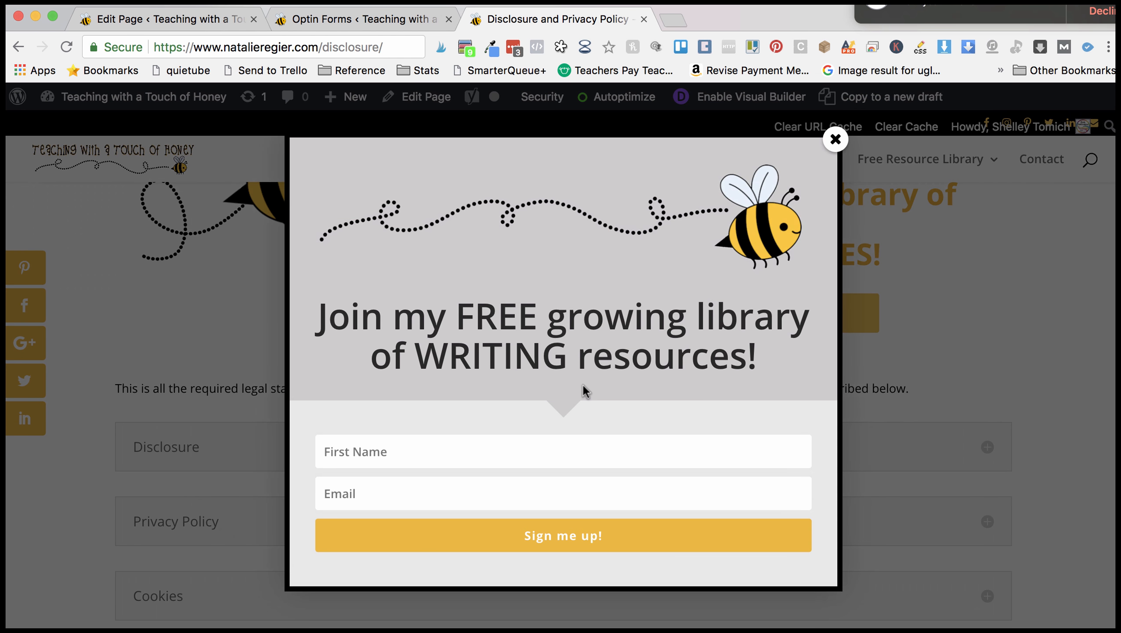
click(836, 140)
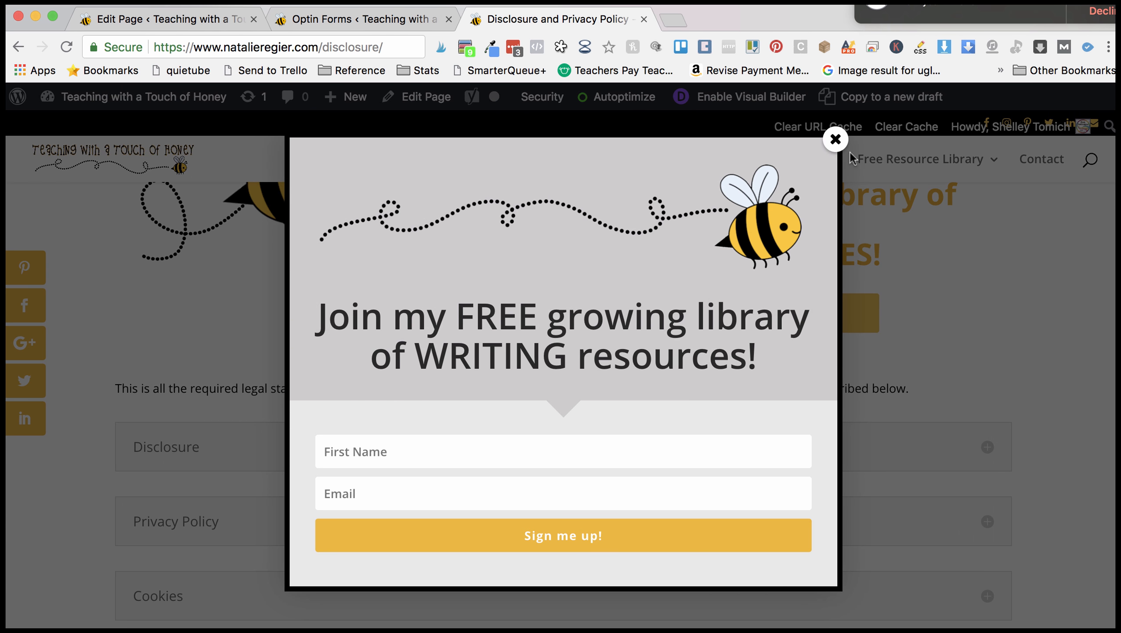
click(836, 140)
click(836, 140)
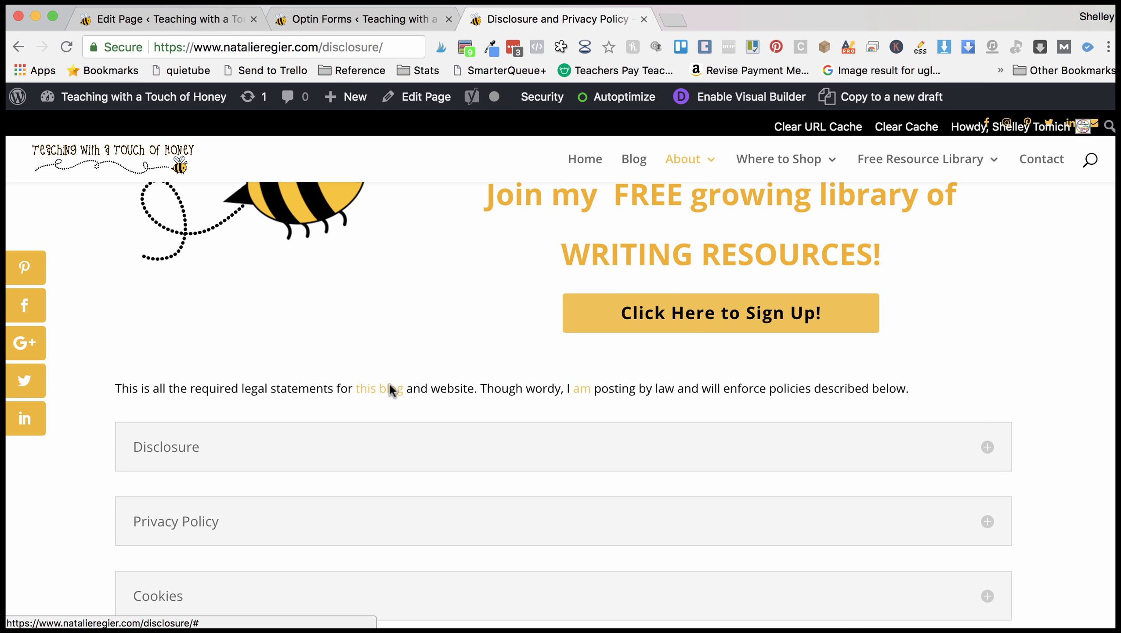
right_click(390, 384)
click(334, 344)
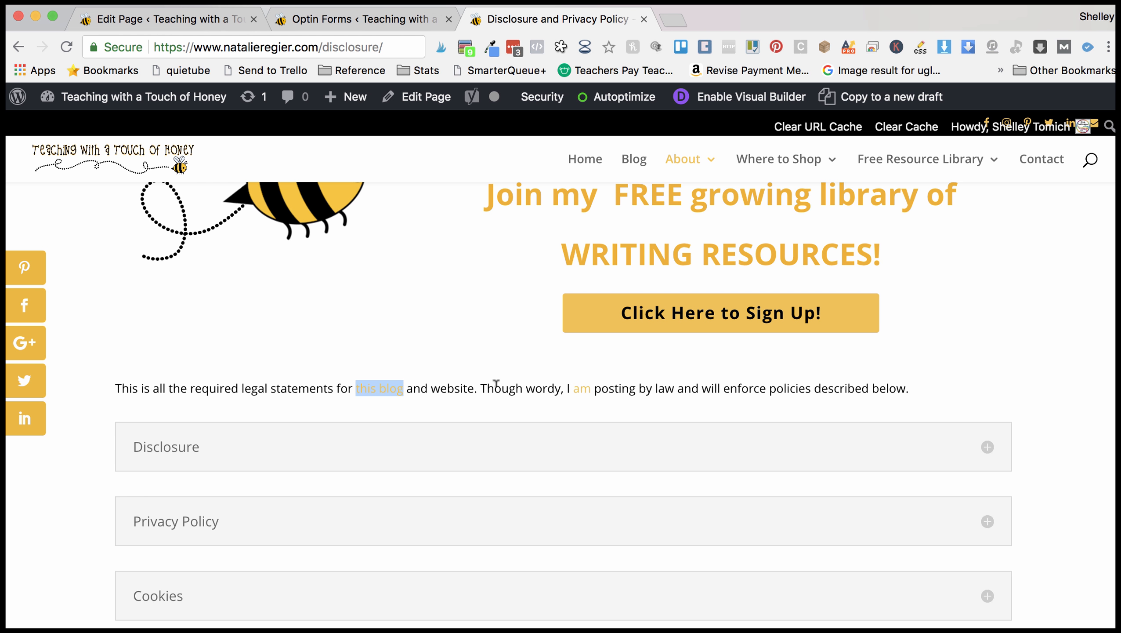
Return to the page editor and duplicate the Text module above the Accordion.
click(210, 20)
scroll(582, 326, down, 10)
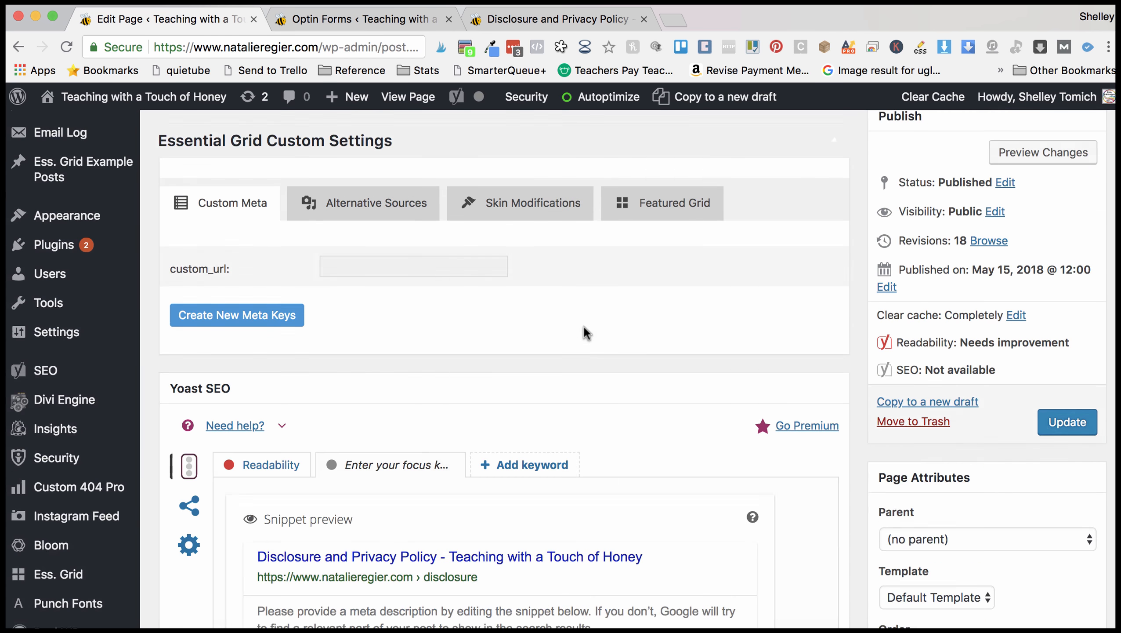
scroll(583, 332, down, 15)
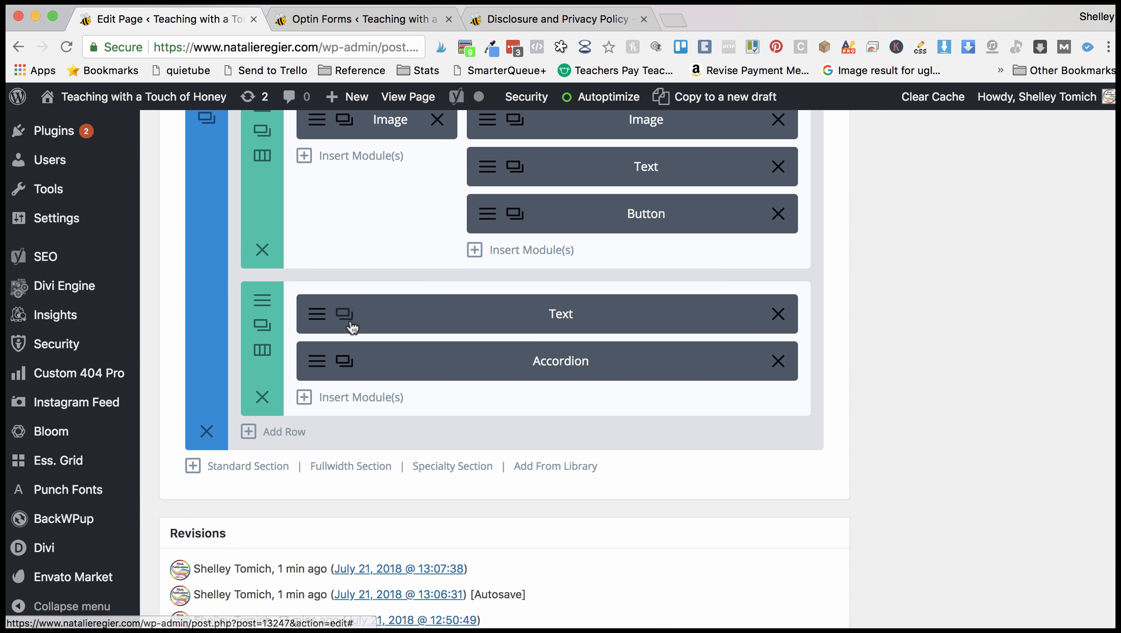
click(345, 312)
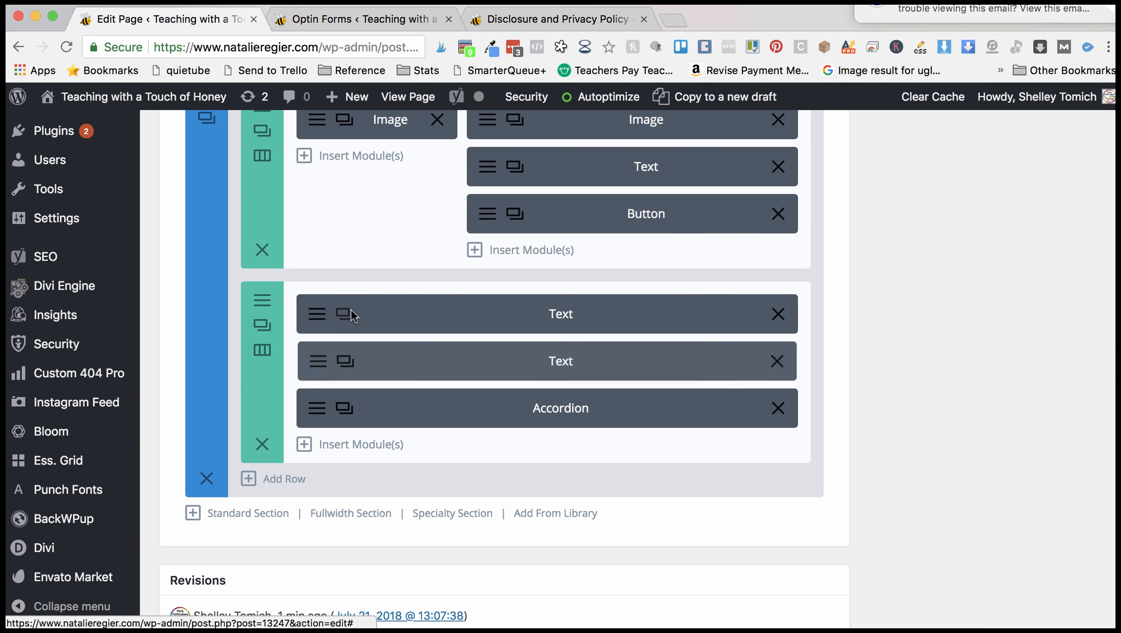
Clear the CSS Class of the duplicated Text module and save and exit it.
click(325, 366)
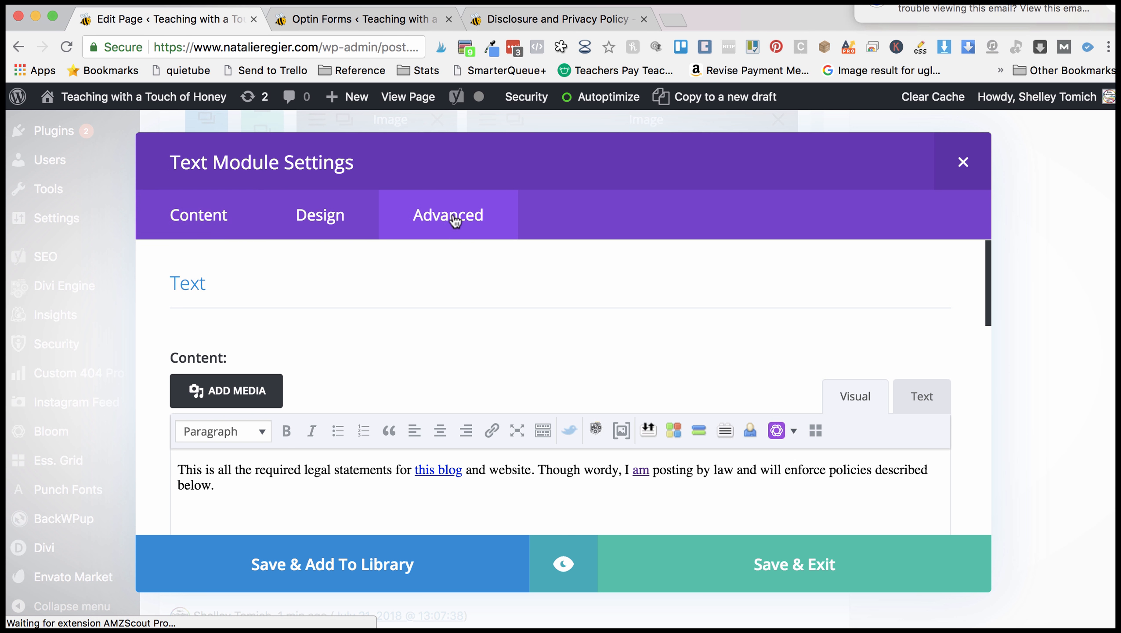
click(456, 228)
triple_click(380, 421)
key(BackSpace)
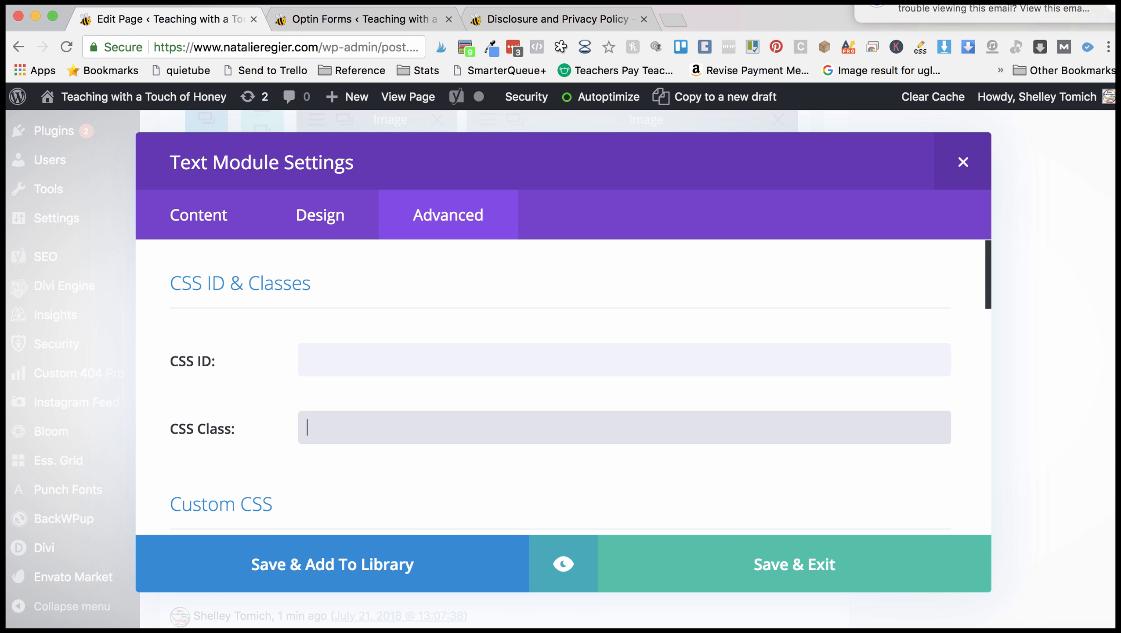
click(787, 554)
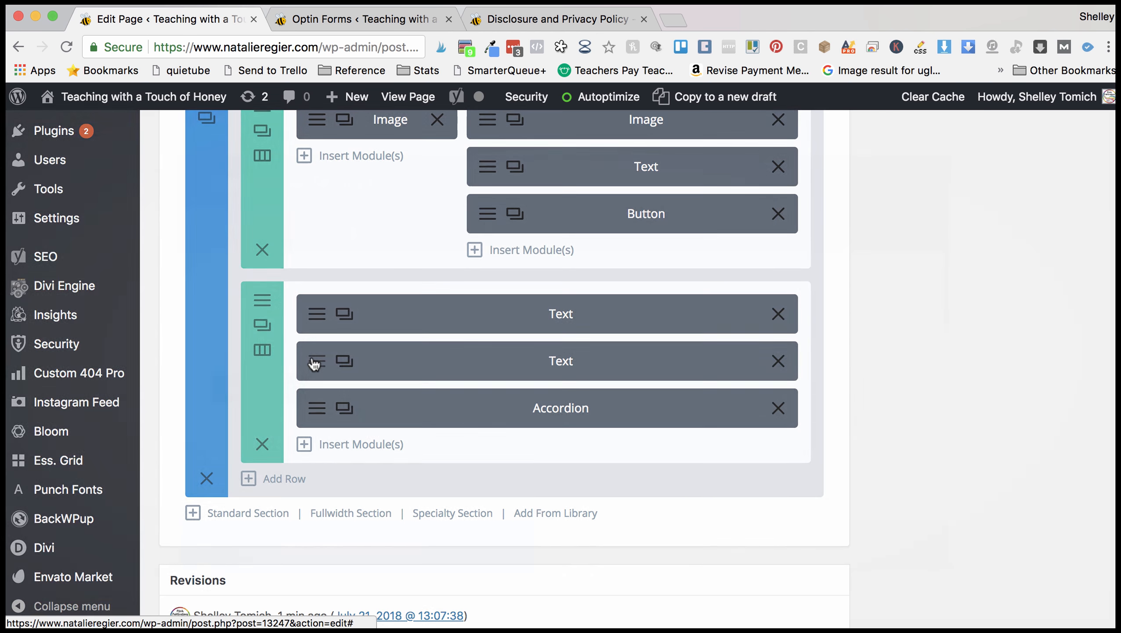
Replace the duplicated module's content with "This is sample text." and save and exit the module.
click(315, 363)
scroll(288, 473, down, 2)
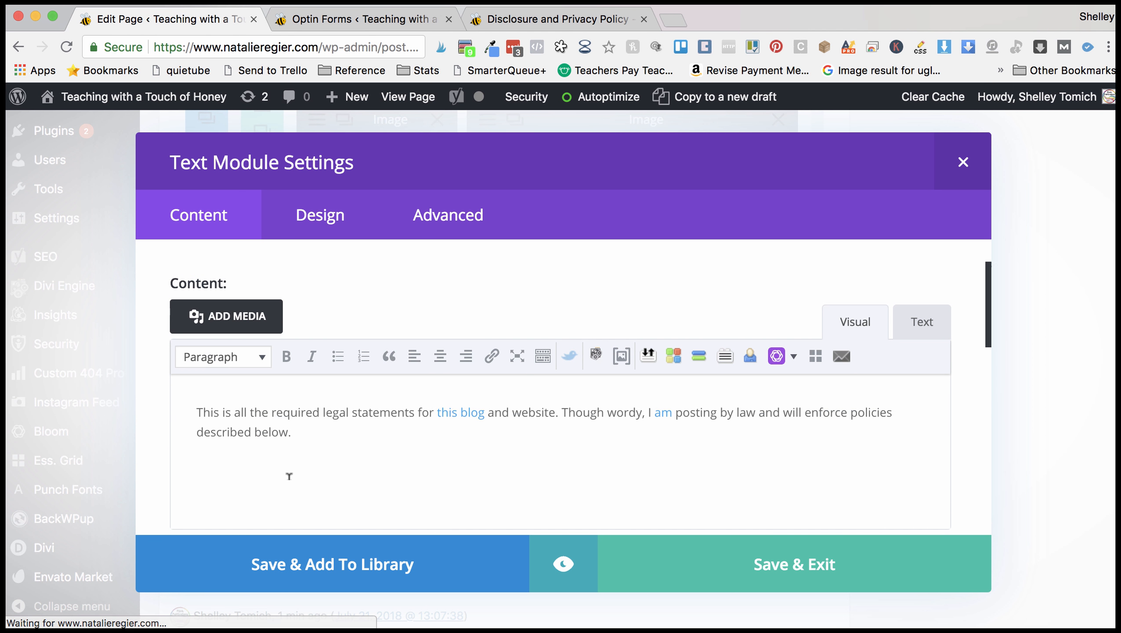
drag(305, 428, 187, 404)
text(This is sample text.)
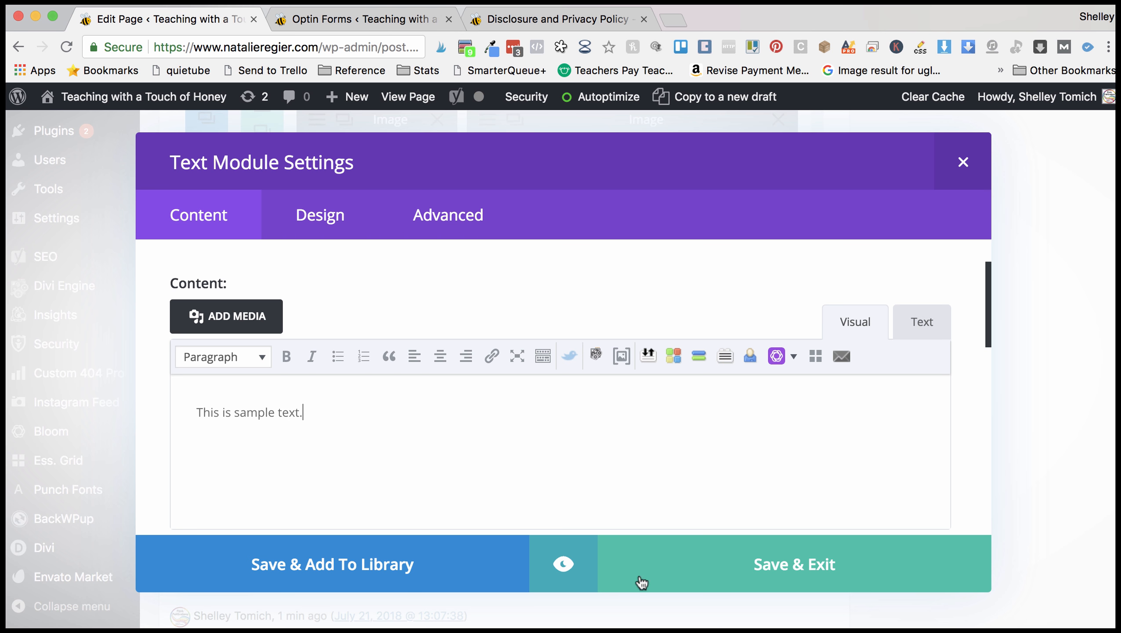
click(776, 566)
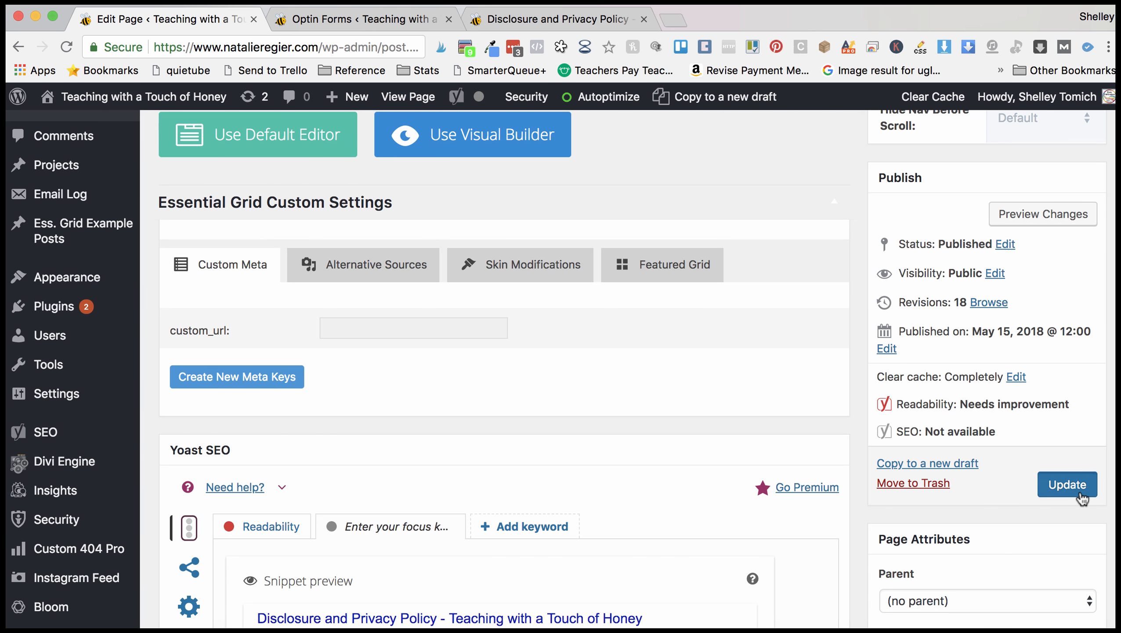
Update the page with the duplicated module and reload the live Disclosure and Privacy Policy page.
click(1080, 493)
click(536, 20)
key(super+r)
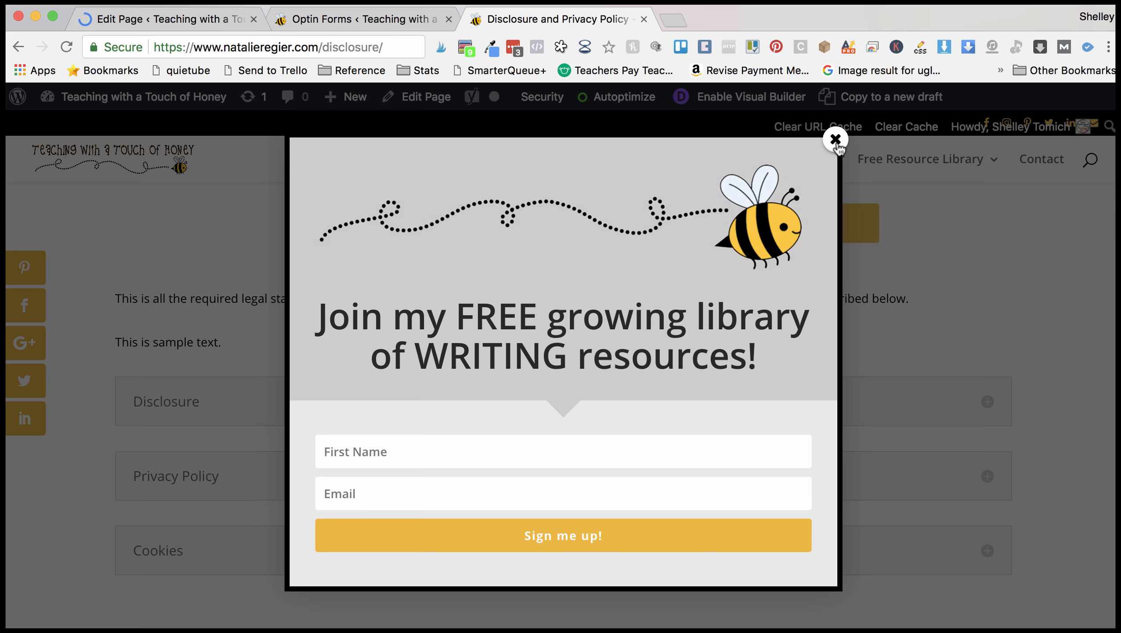
Close the pop-up and test whether the "This is sample text." paragraph triggers it.
click(835, 139)
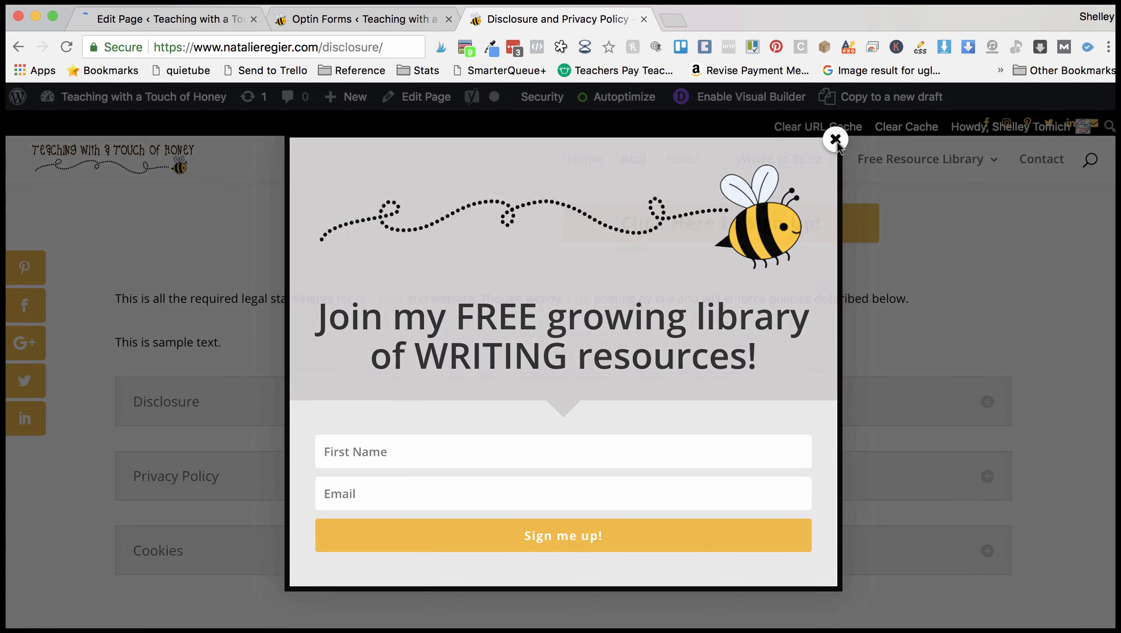
triple_click(161, 341)
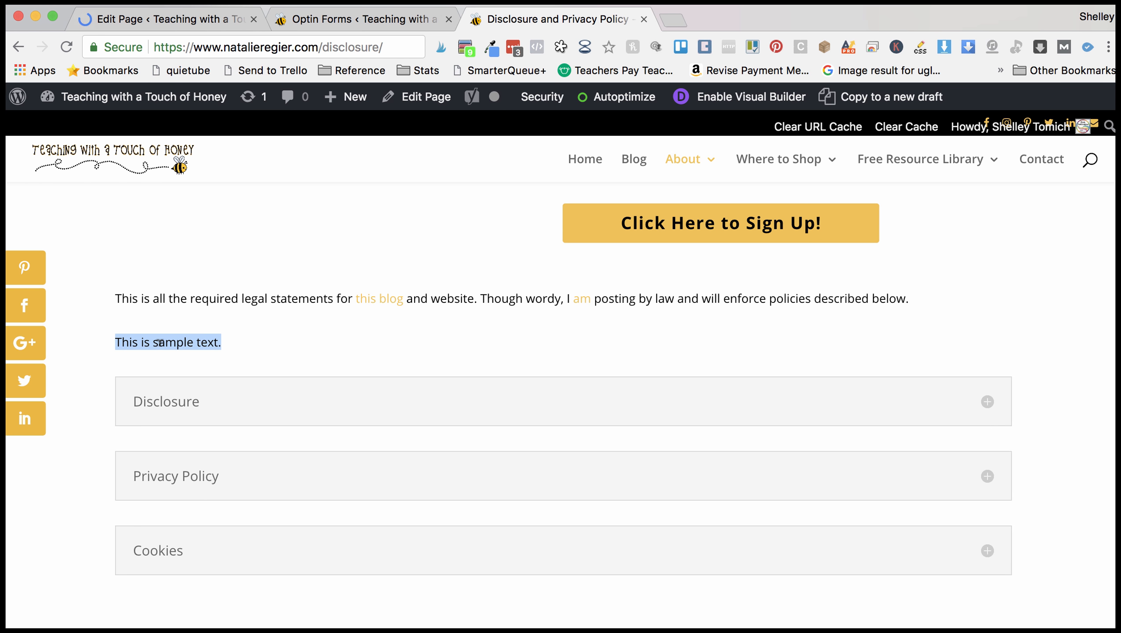
click(311, 346)
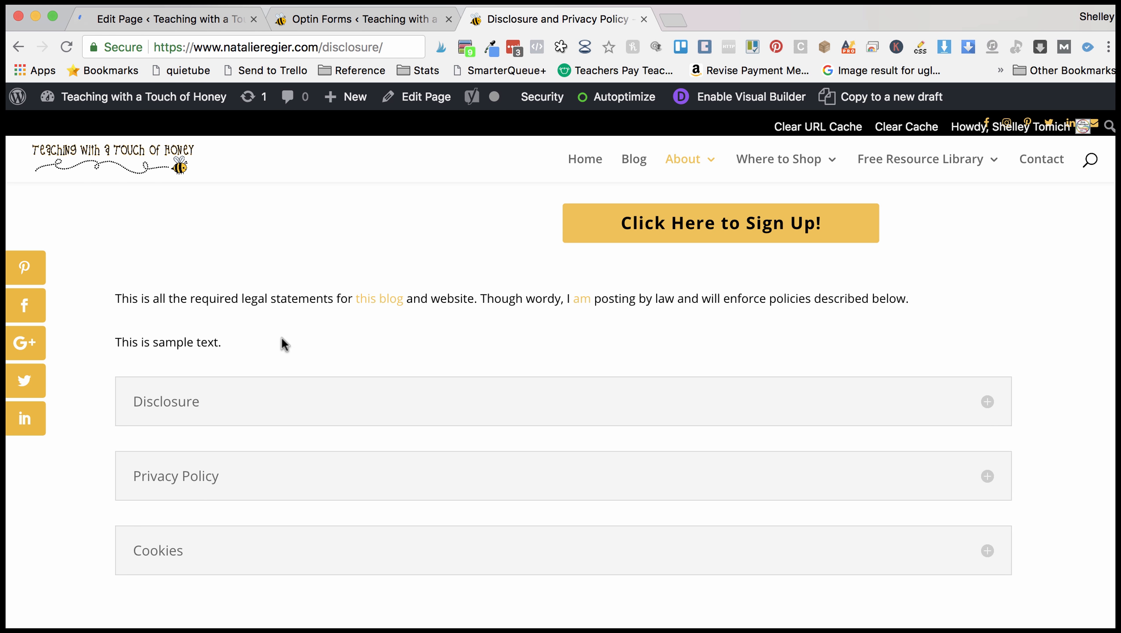